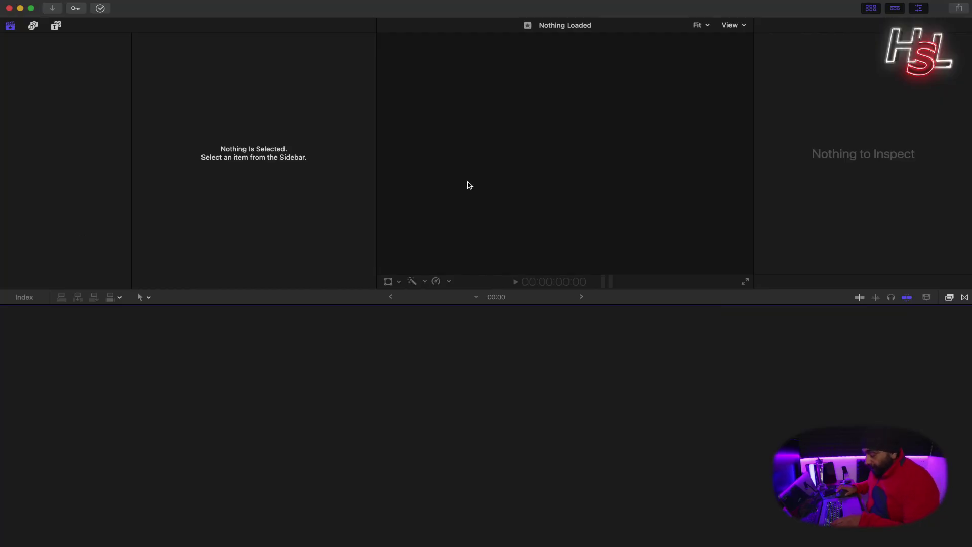
# - Switch from the empty Final Cut Pro editor to Finder's Speed Ramping Tutorial Videos folder
pyautogui.click(335, 13)
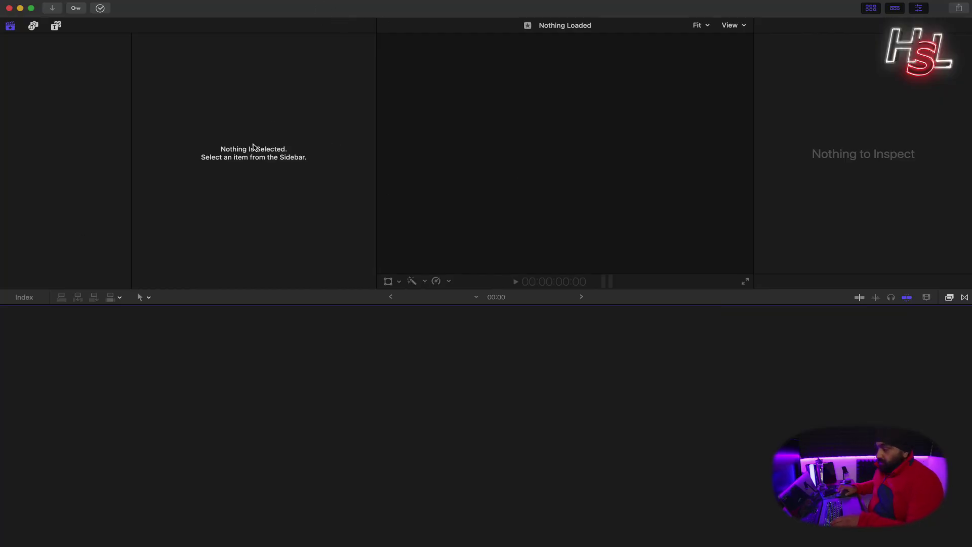
pyautogui.press('super+Tab')
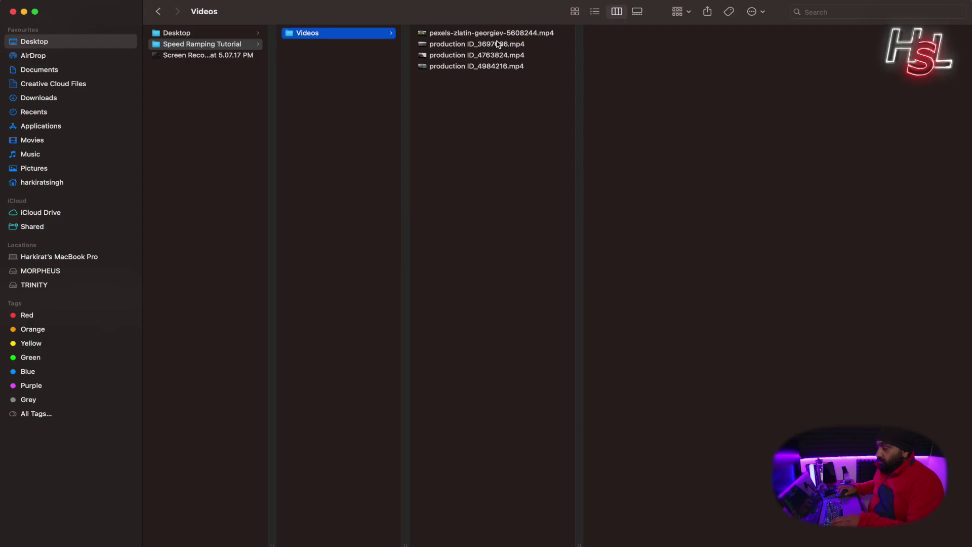
pyautogui.click(491, 32)
pyautogui.press('space')
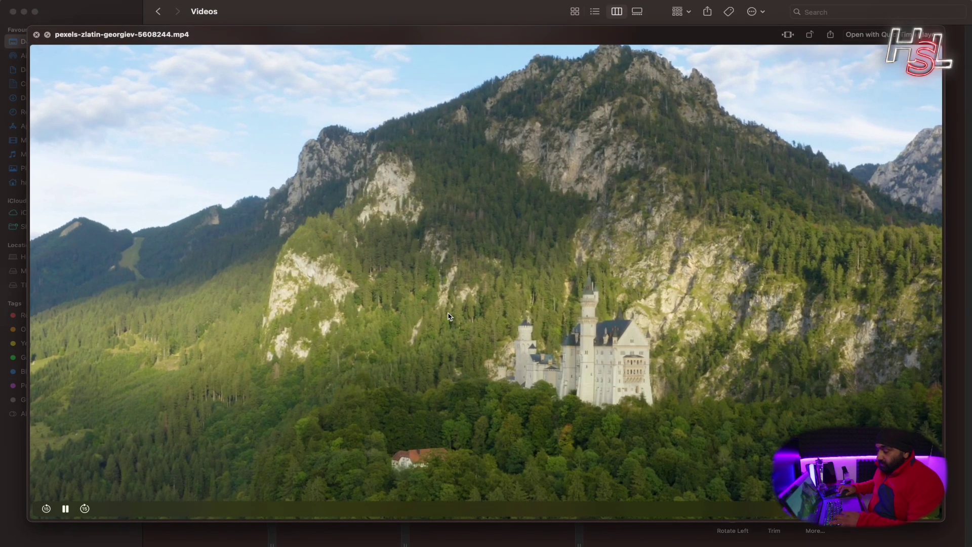
pyautogui.click(191, 510)
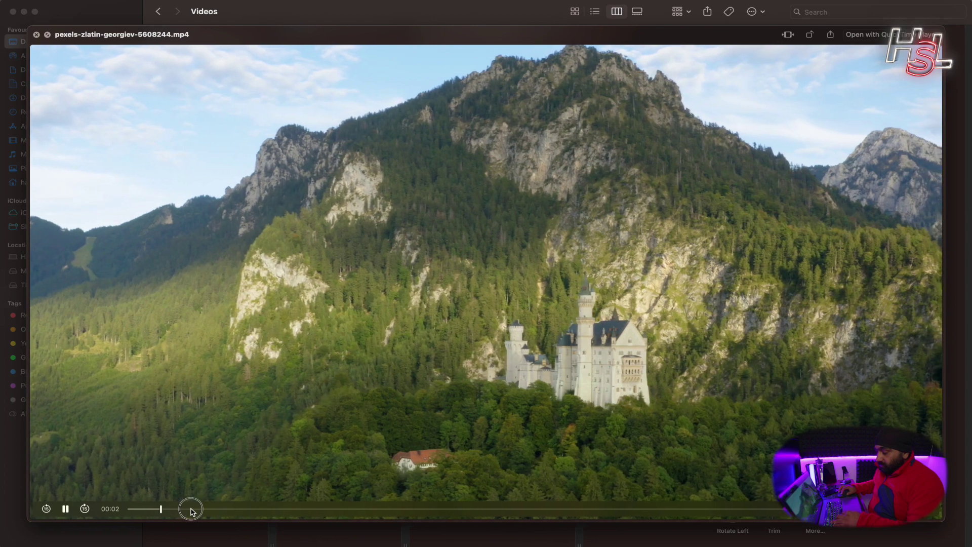
pyautogui.press('Down')
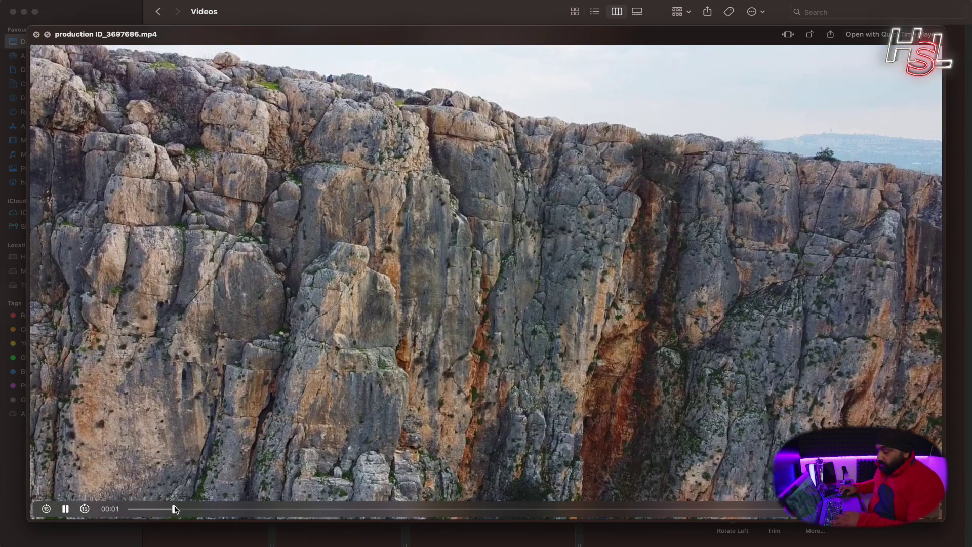
pyautogui.click(400, 509)
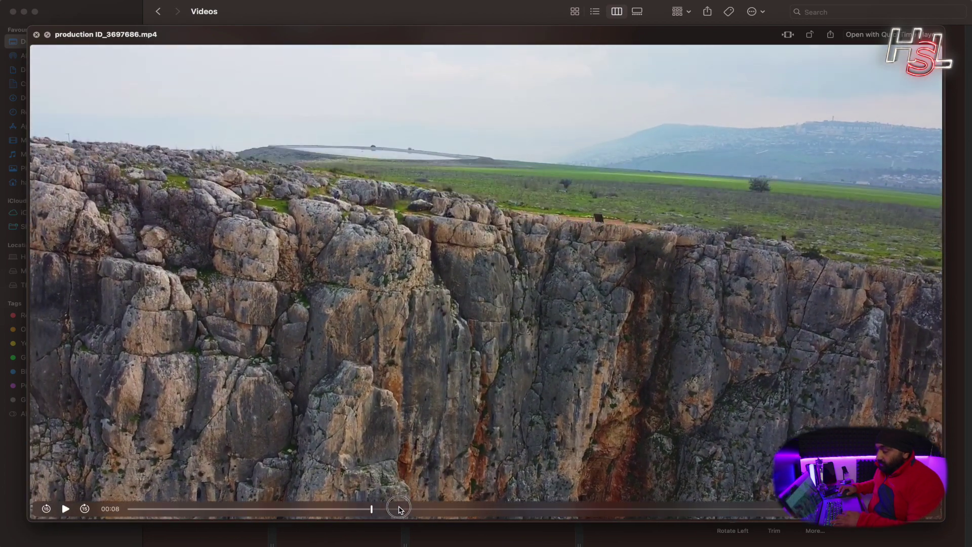
pyautogui.moveTo(400, 509); pyautogui.dragTo(167, 497)
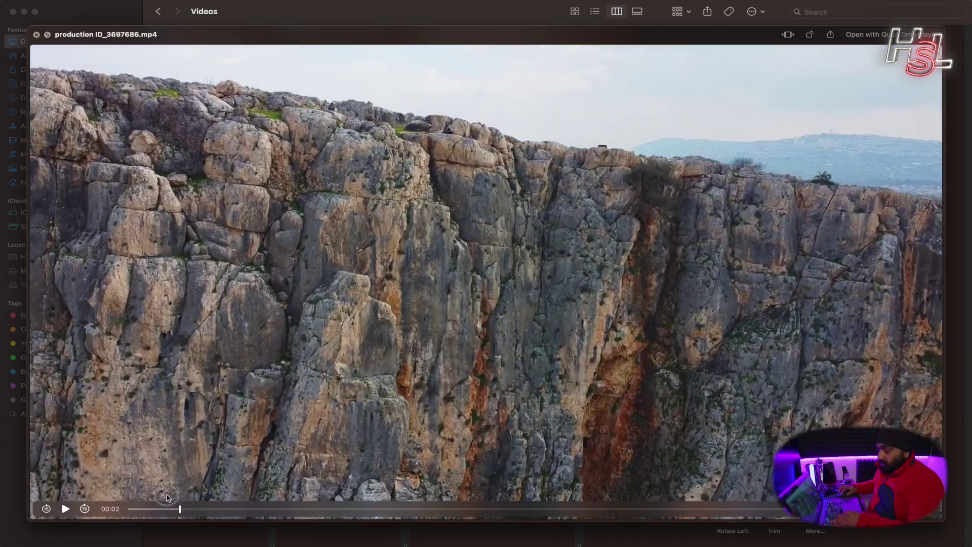
pyautogui.moveTo(167, 497)
pyautogui.mouseDown()
pyautogui.moveTo(452, 517)
pyautogui.moveTo(590, 511)
pyautogui.mouseUp()
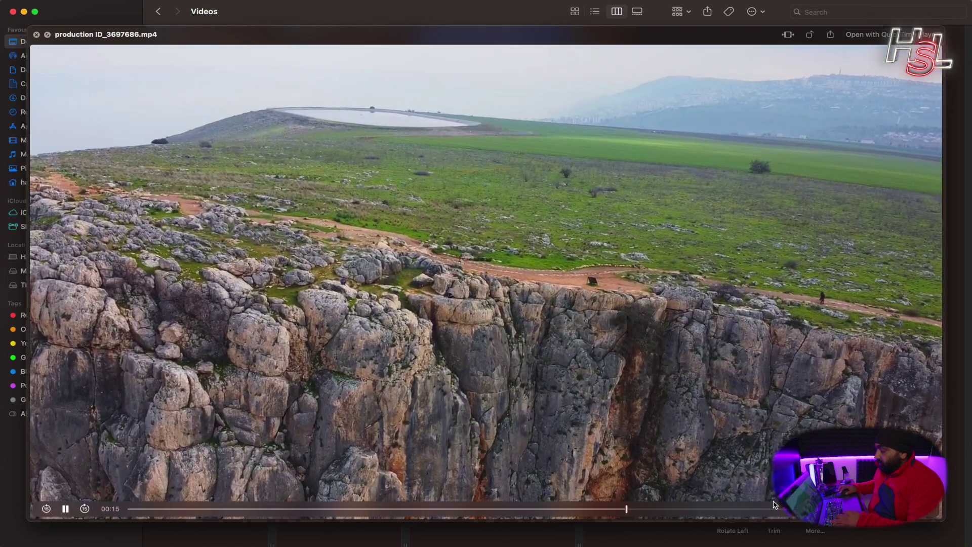
pyautogui.press('Down')
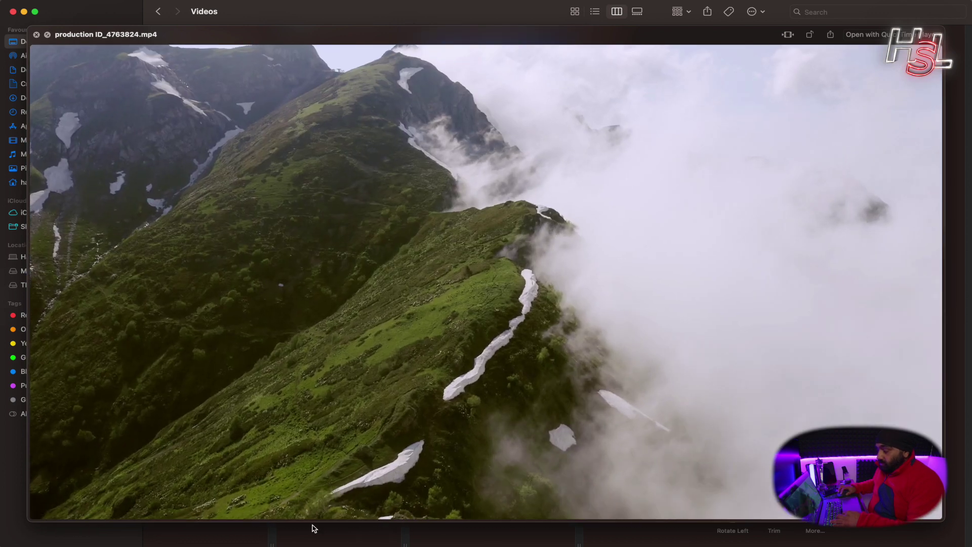
pyautogui.moveTo(260, 511); pyautogui.dragTo(748, 532)
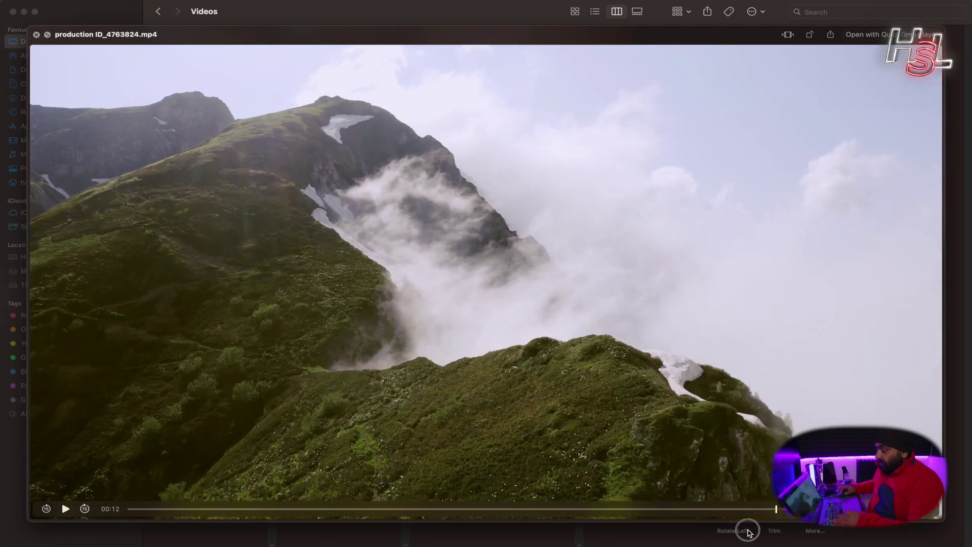
pyautogui.press('space')
pyautogui.press('super+a')
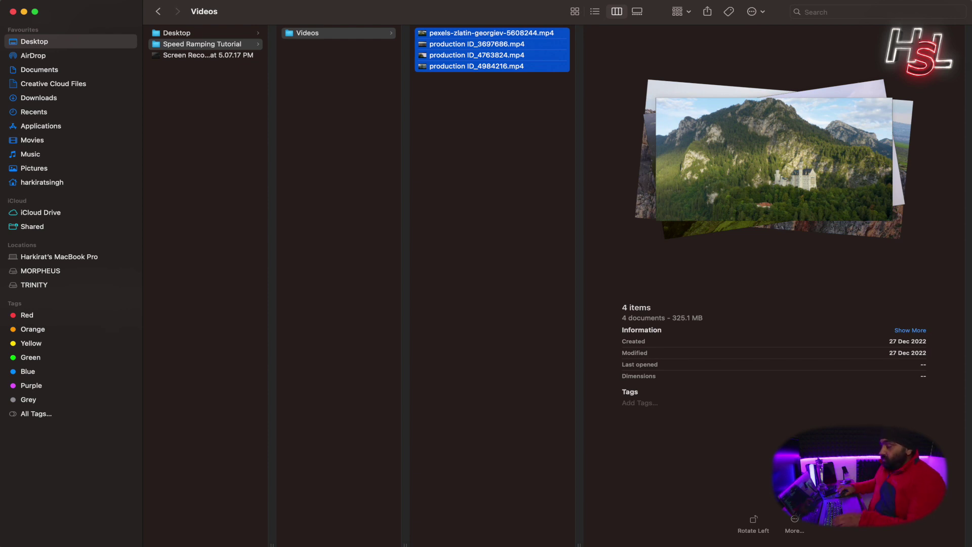
pyautogui.click(491, 131)
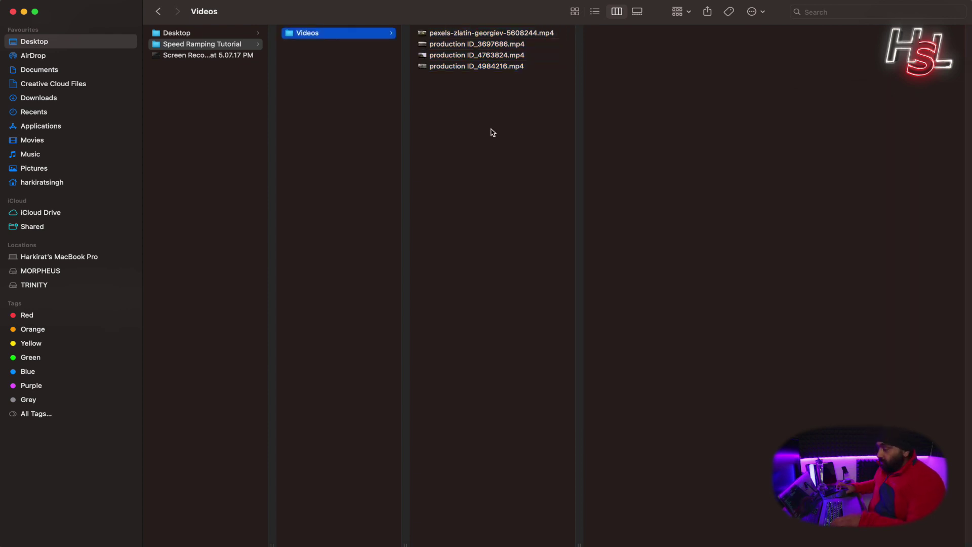
# - Create a new library named Speed Ramping Tutorial inside Desktop > Speed Ramping Tutorial
pyautogui.press('super+Tab')
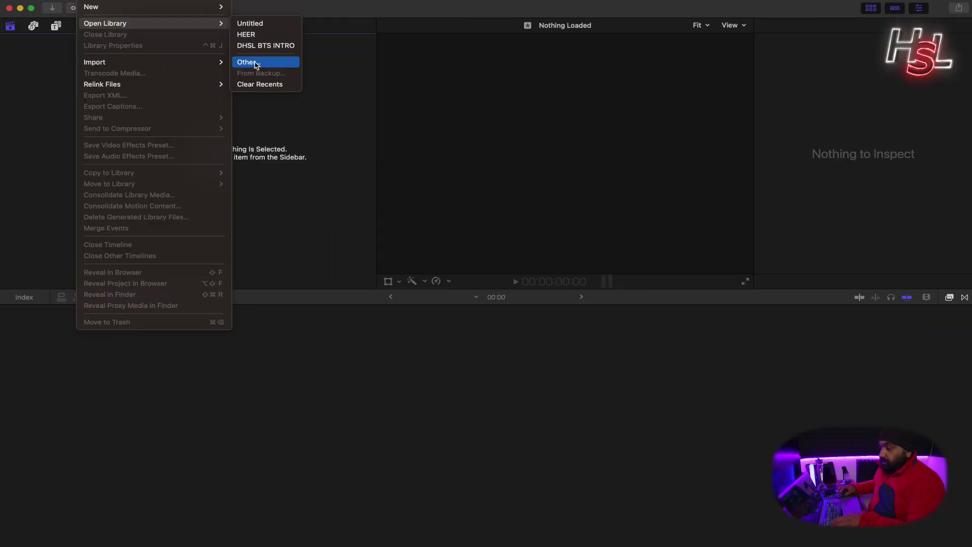
pyautogui.click(256, 63)
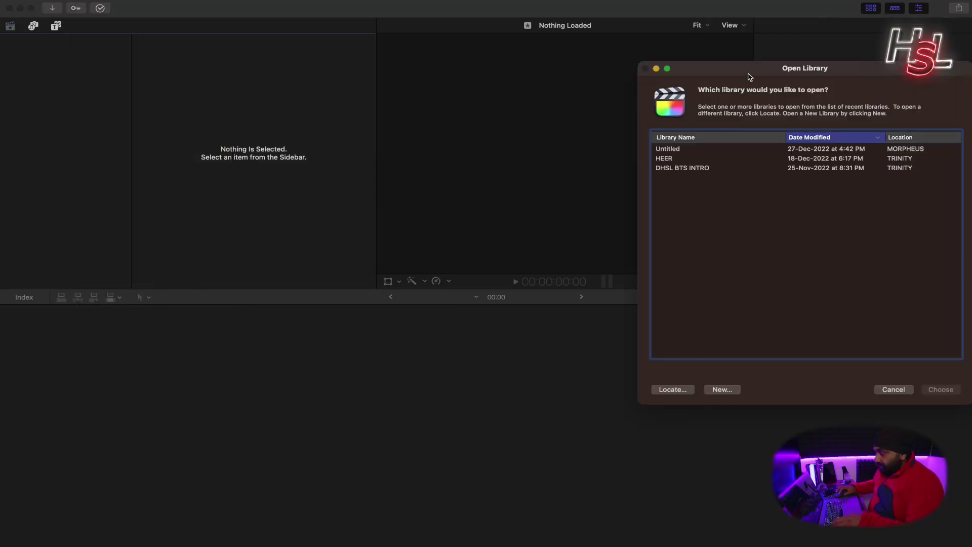
pyautogui.moveTo(749, 75); pyautogui.dragTo(367, 57)
pyautogui.click(347, 380)
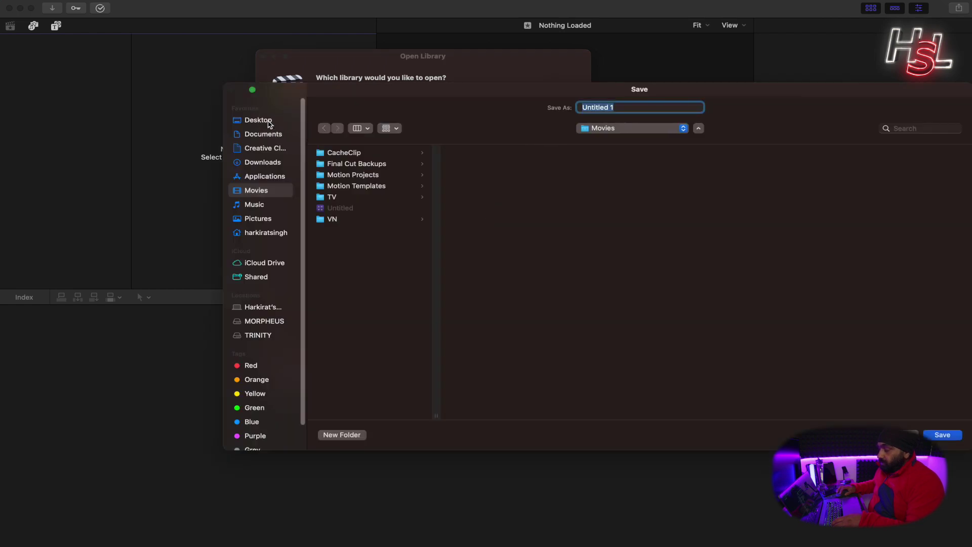
pyautogui.click(270, 121)
pyautogui.click(377, 177)
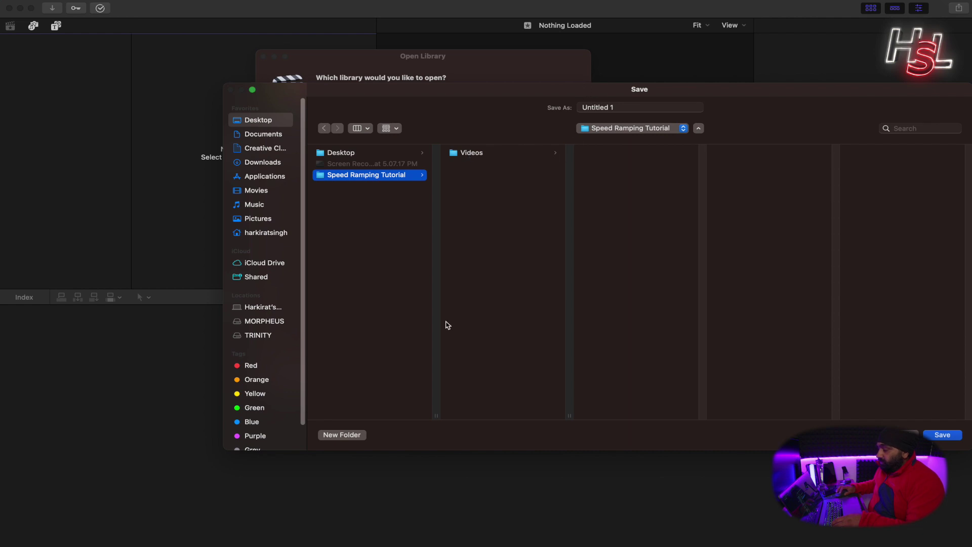
pyautogui.click(621, 105)
pyautogui.write('Speed Ramping Tutorial')
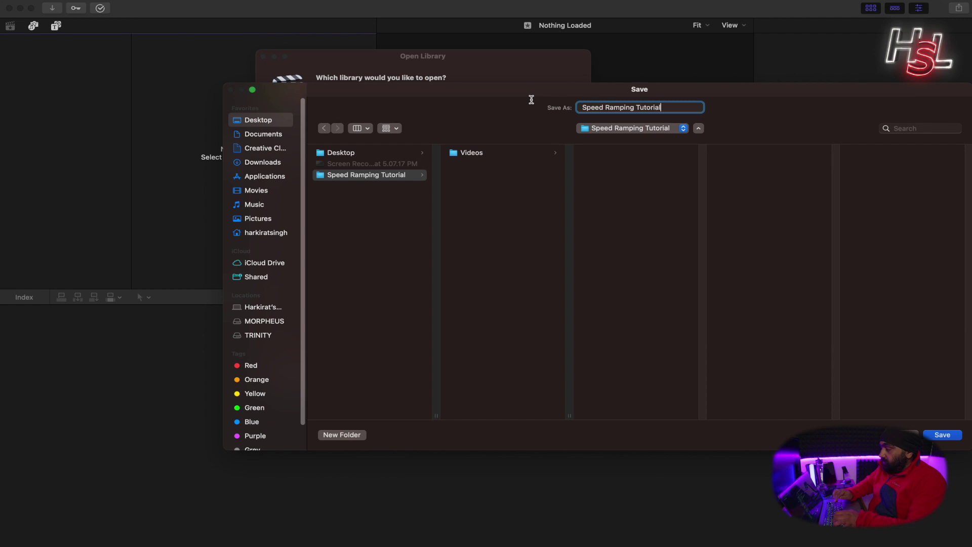
pyautogui.press('Return')
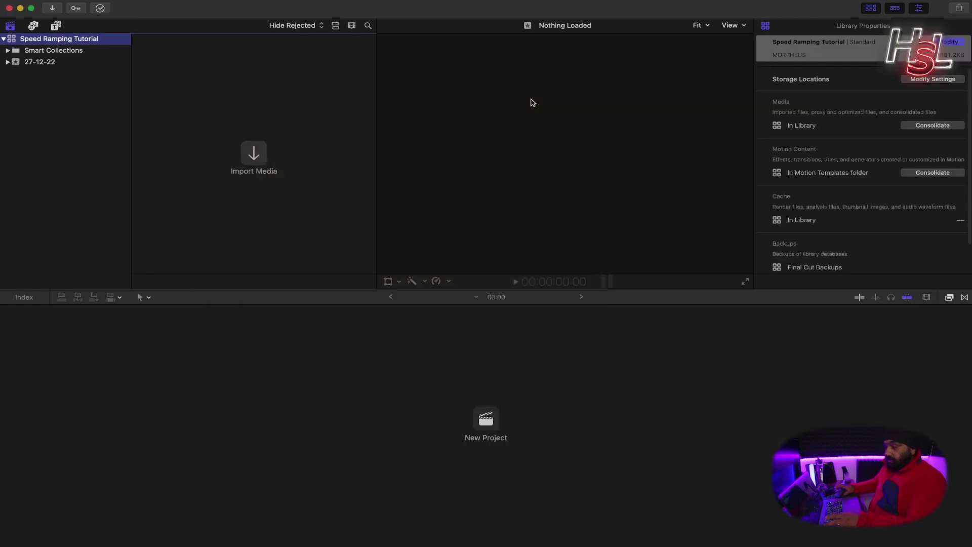
# - Rename the 27-12-22 event to ASSETS
pyautogui.click(17, 65)
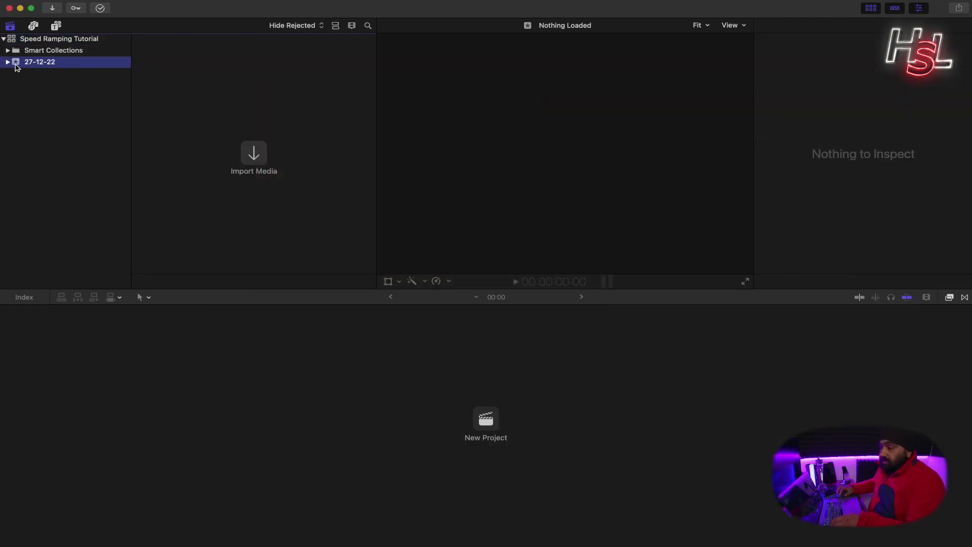
pyautogui.press('Return')
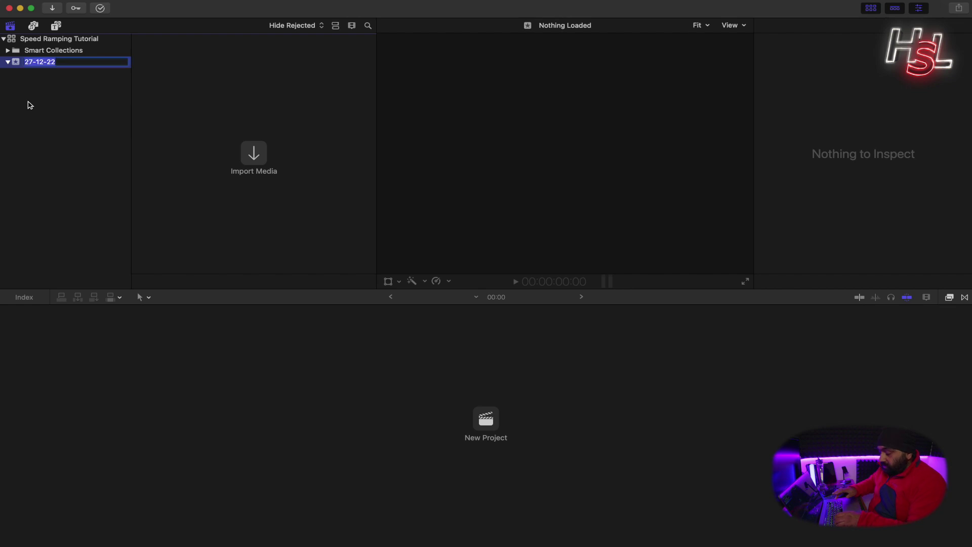
pyautogui.write('ASSETS')
pyautogui.press('Return')
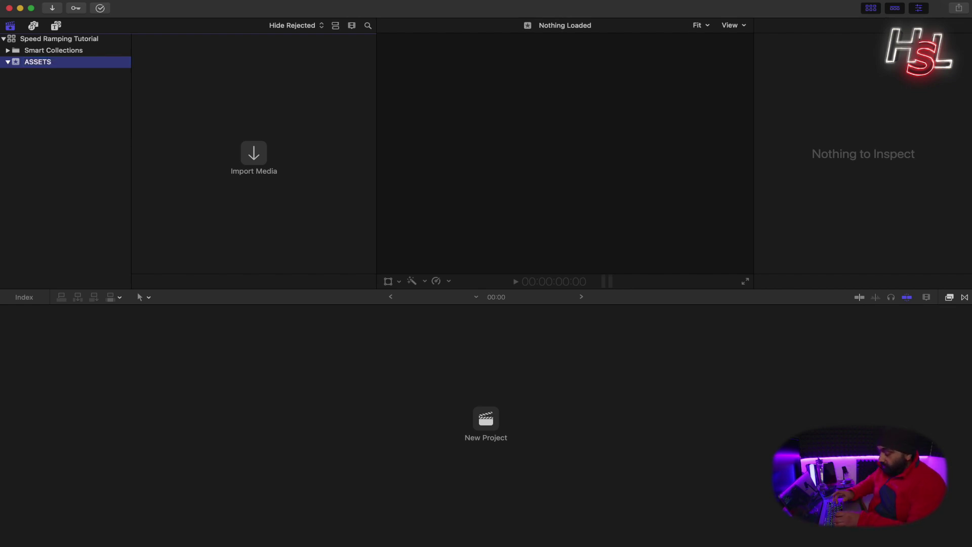
# - Add a keyword collection named VIDEOS to the ASSETS event
pyautogui.press('super+shift+k')
pyautogui.write('VIDEO')
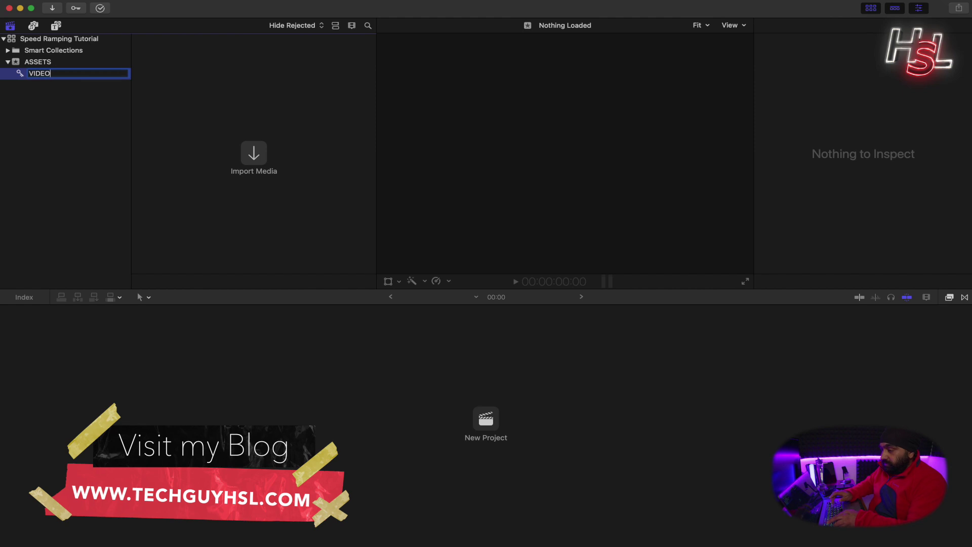
pyautogui.write('S')
pyautogui.press('Return')
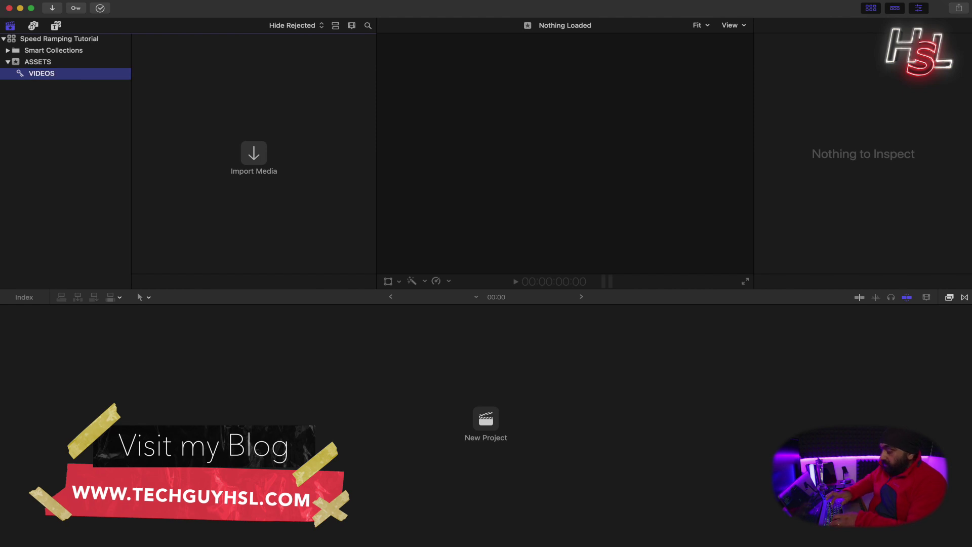
pyautogui.press('super+i')
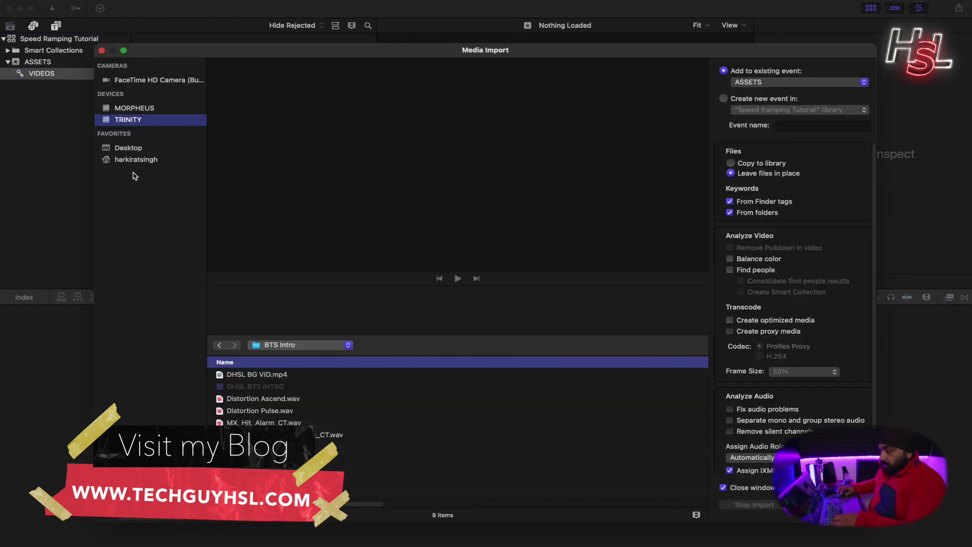
# - Import all four clips from Desktop > Speed Ramping Tutorial > Videos into ASSETS
pyautogui.click(142, 149)
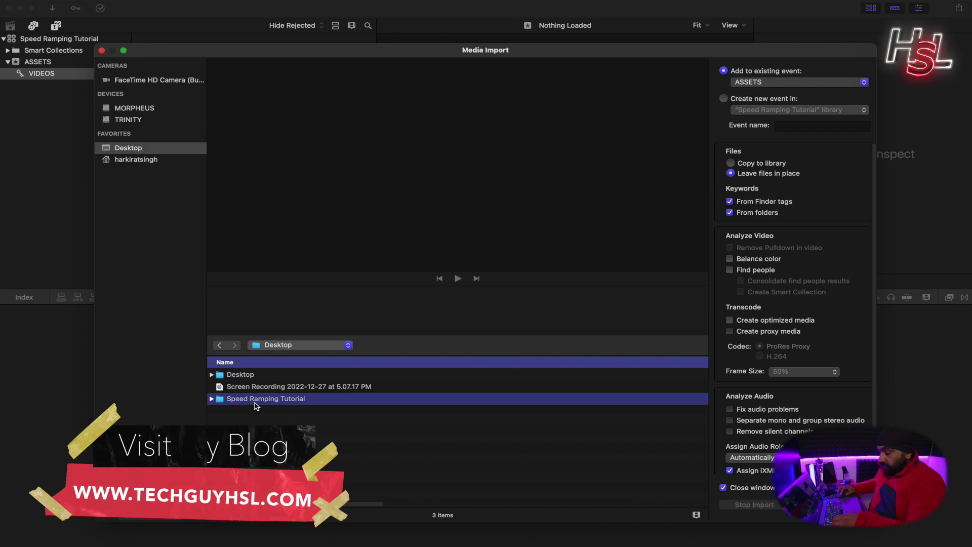
pyautogui.doubleClick(256, 400)
pyautogui.doubleClick(238, 375)
pyautogui.moveTo(263, 426); pyautogui.dragTo(269, 341)
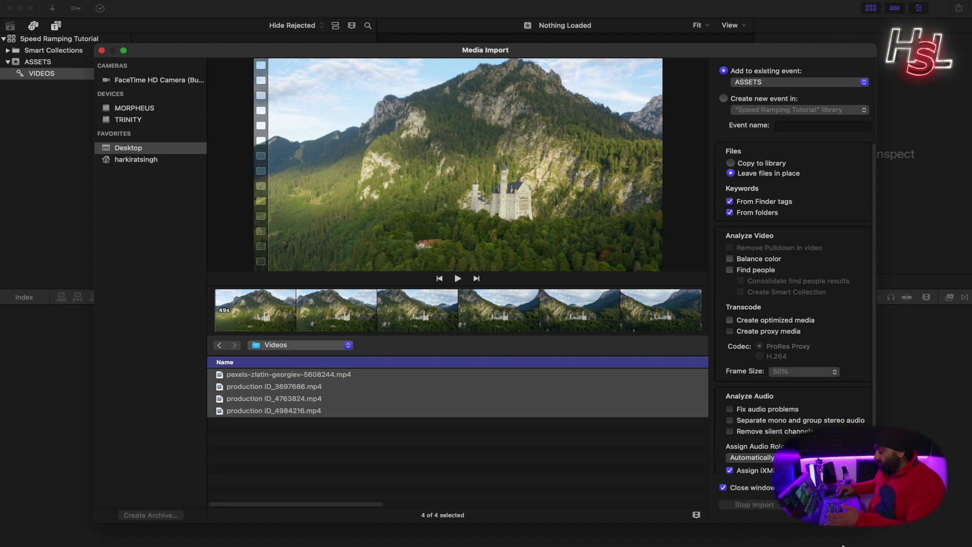
pyautogui.press('Return')
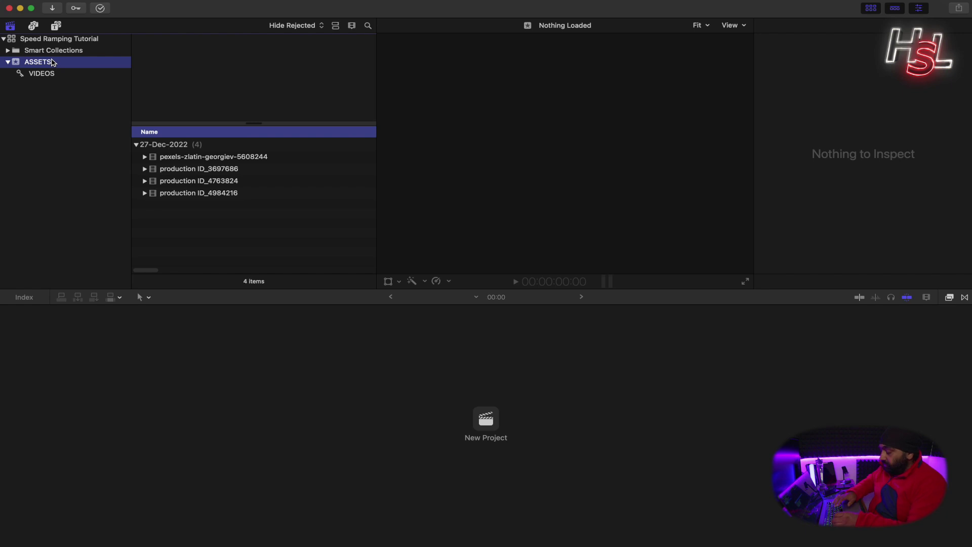
# - Create a 1080p HD 29.97p project named SPEED RAMPING TUTORIAL in the ASSETS event
pyautogui.click(87, 6)
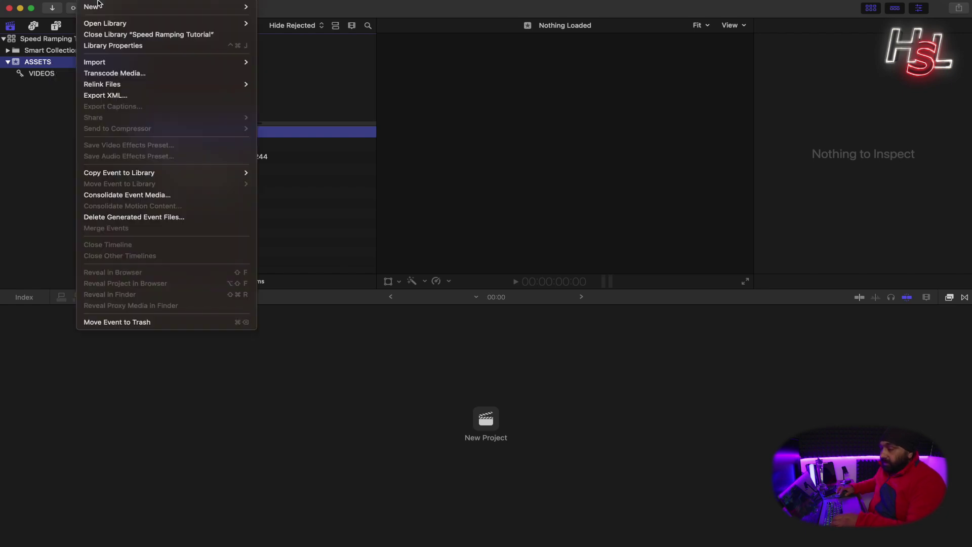
pyautogui.moveTo(238, 7)
pyautogui.click(287, 8)
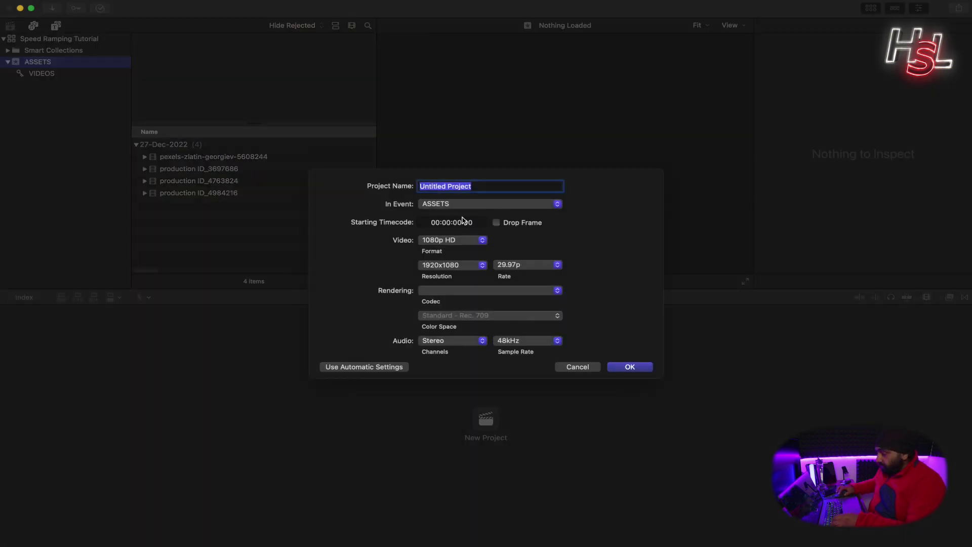
pyautogui.write('SPEED RAMPING TUTOR')
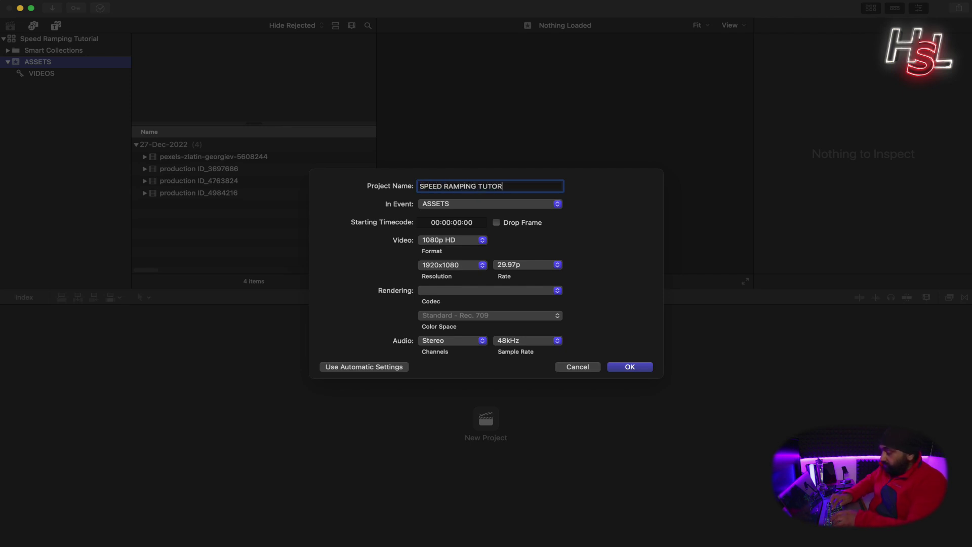
pyautogui.write('IAL')
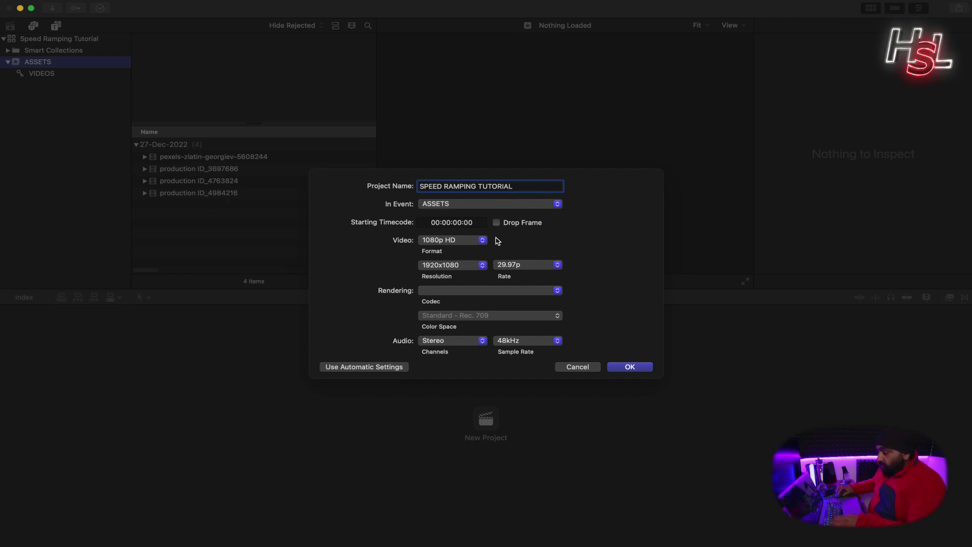
pyautogui.click(423, 238)
pyautogui.click(446, 244)
pyautogui.click(504, 299)
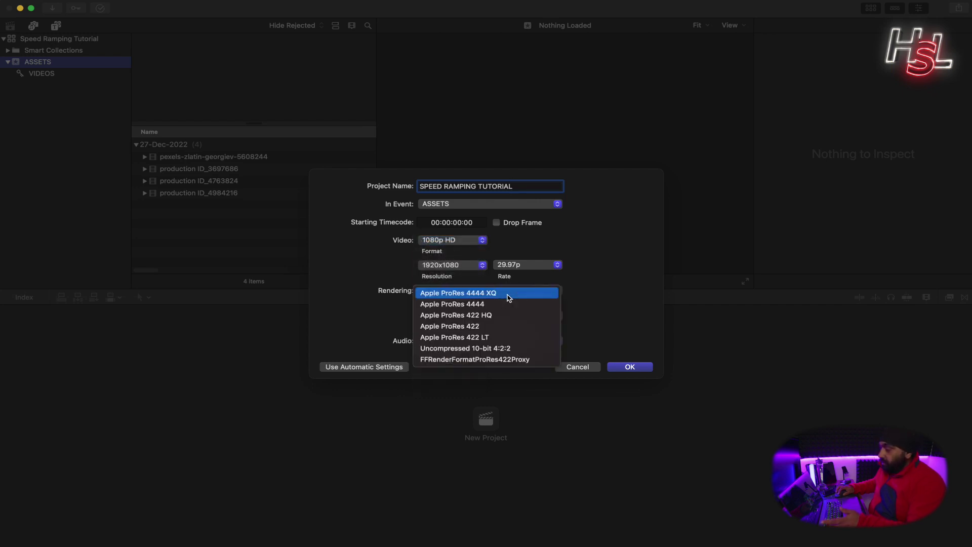
pyautogui.click(610, 267)
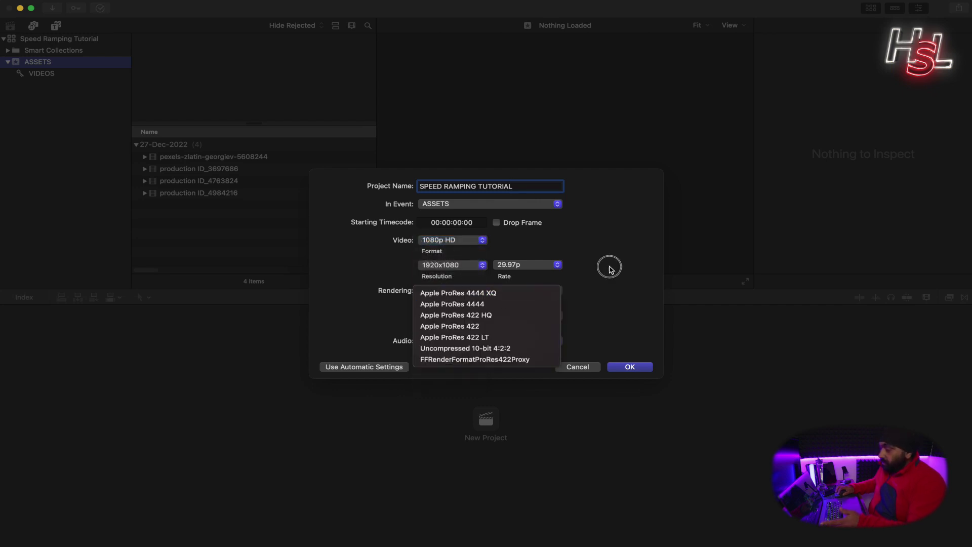
pyautogui.click(630, 367)
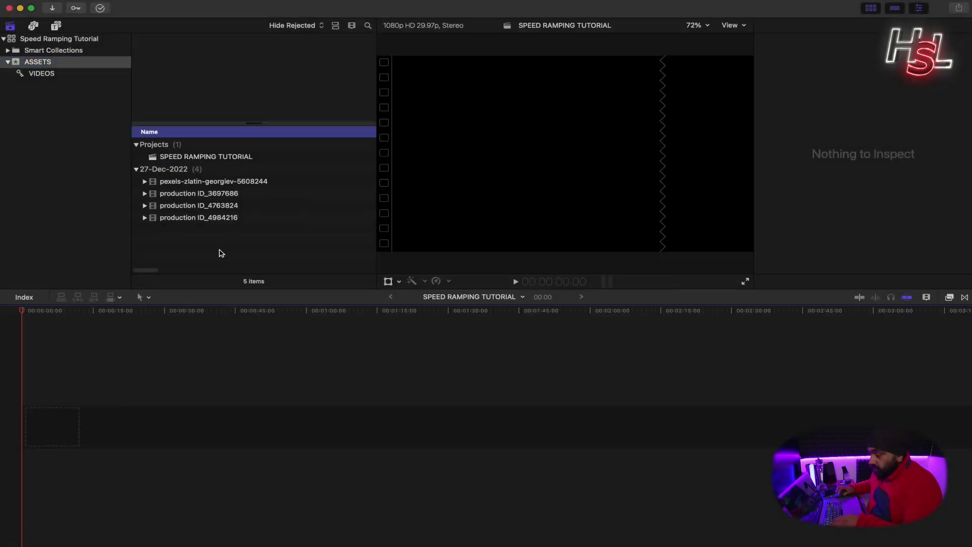
# - Place the production ID_3697686 cliff clip at the timeline start, zoomed to fit
pyautogui.click(219, 182)
pyautogui.click(217, 194)
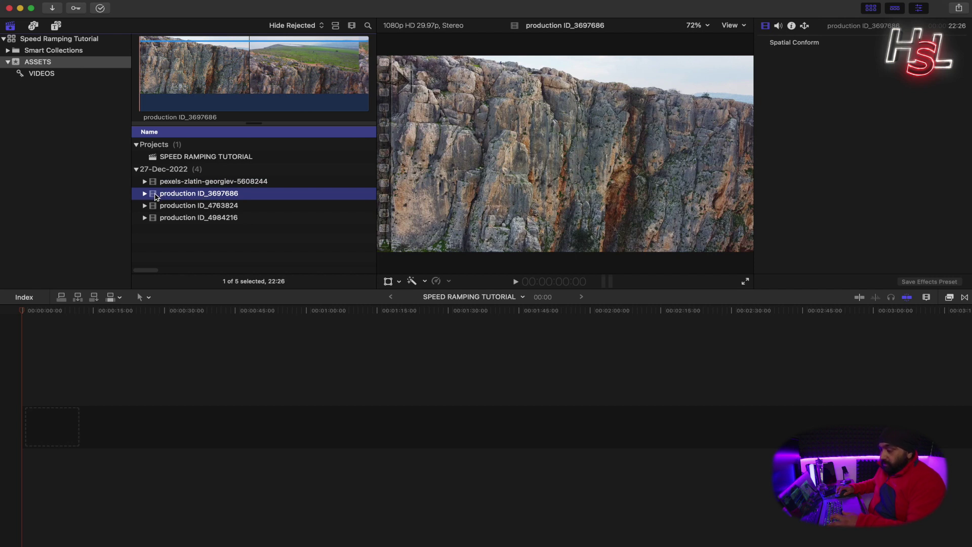
pyautogui.moveTo(156, 196)
pyautogui.mouseDown()
pyautogui.moveTo(131, 332)
pyautogui.moveTo(2, 309)
pyautogui.mouseUp()
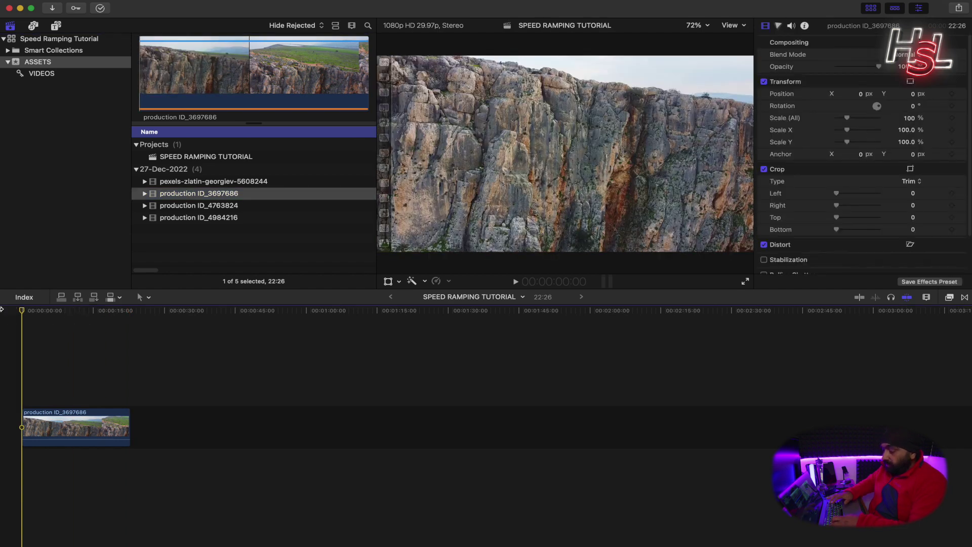
pyautogui.hotkey('shift', 'z')
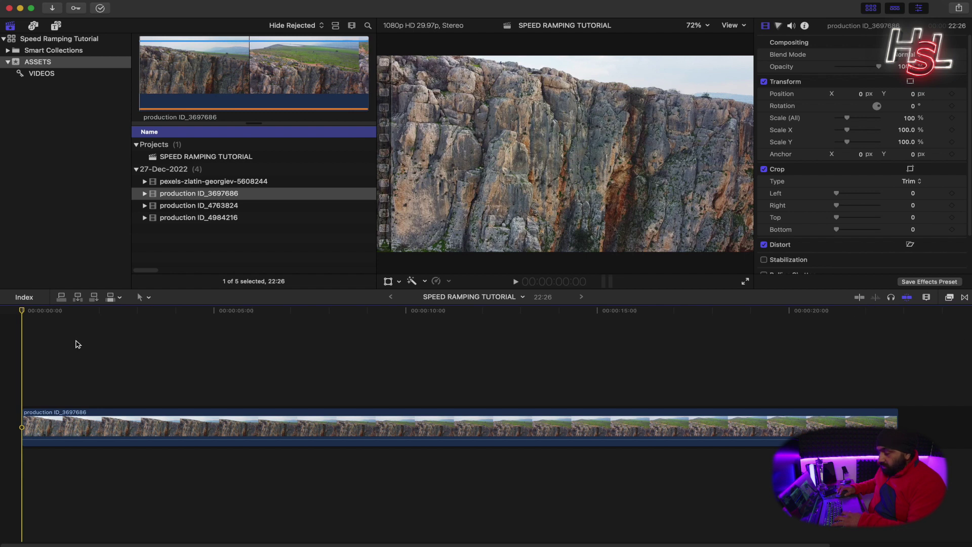
pyautogui.click(862, 300)
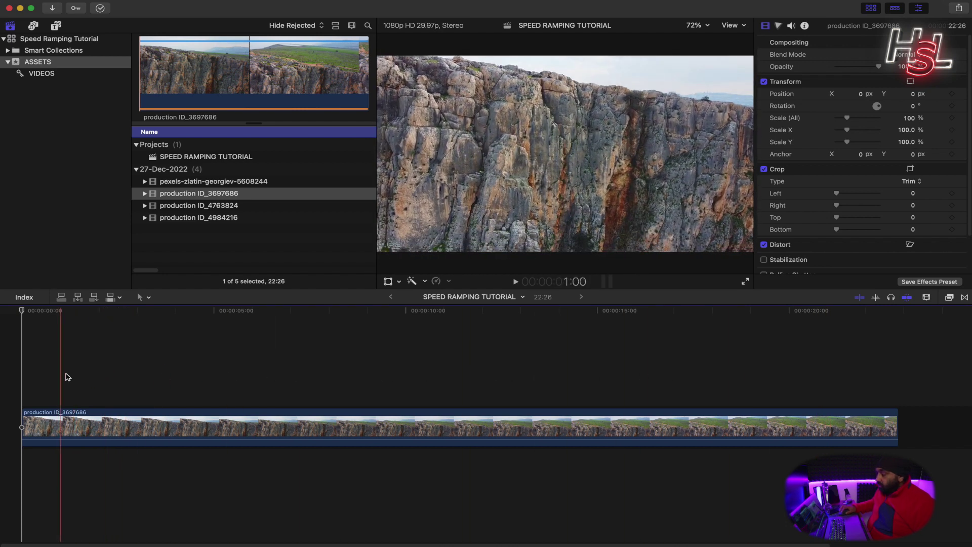
pyautogui.click(856, 300)
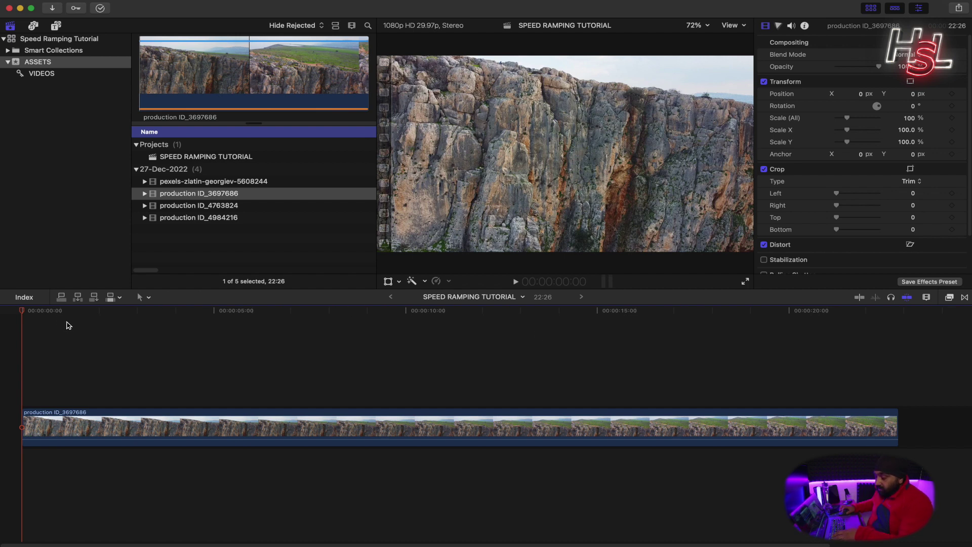
# - Split the cliff clip at about 3:02
pyautogui.moveTo(40, 310); pyautogui.dragTo(140, 310)
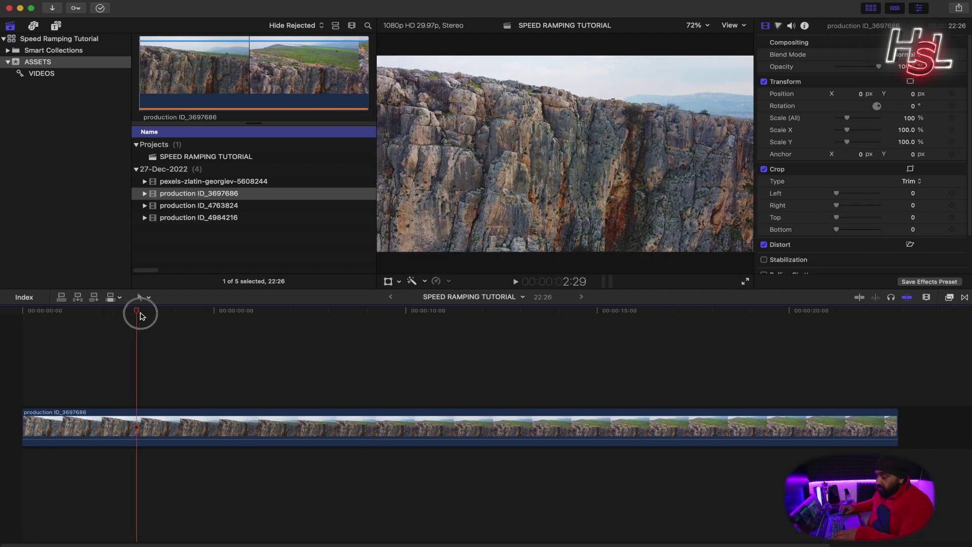
pyautogui.click(194, 428)
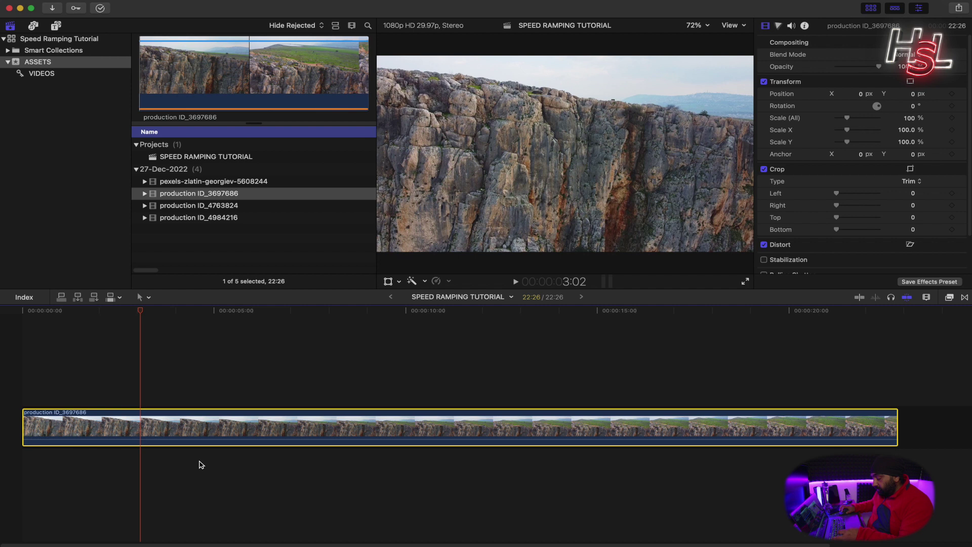
pyautogui.press('super+b')
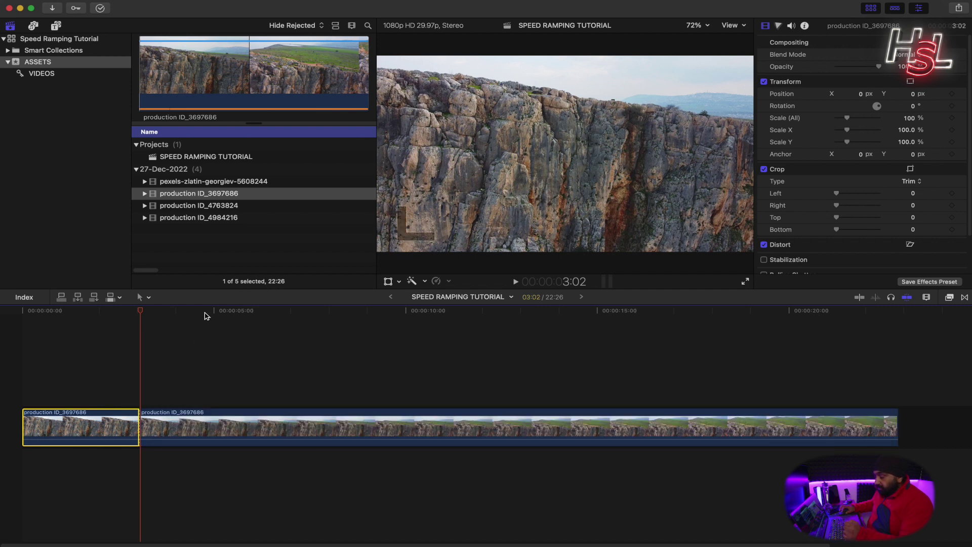
pyautogui.moveTo(206, 316); pyautogui.dragTo(683, 328)
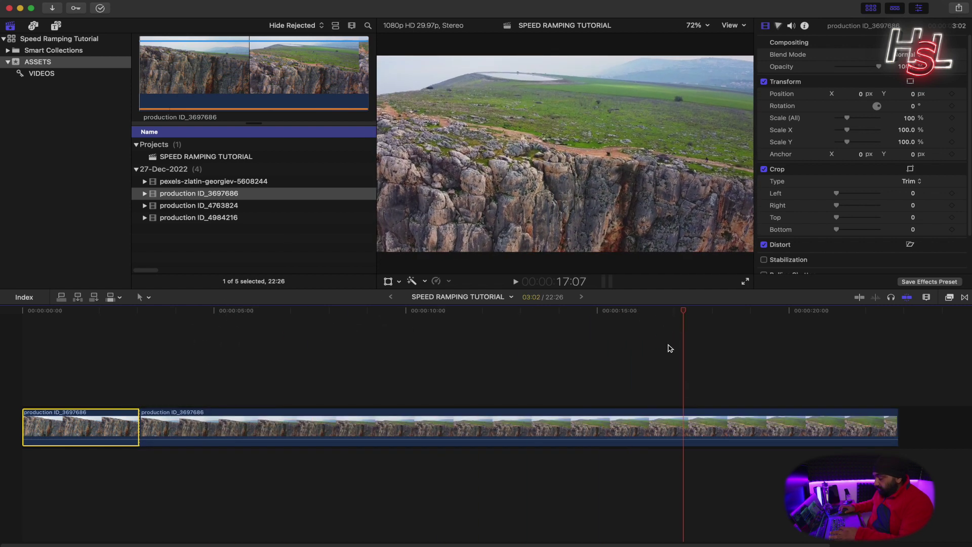
# - Cut the clip again at 17:07 and set the middle piece to Fast 20x
pyautogui.click(529, 439)
pyautogui.press('super+b')
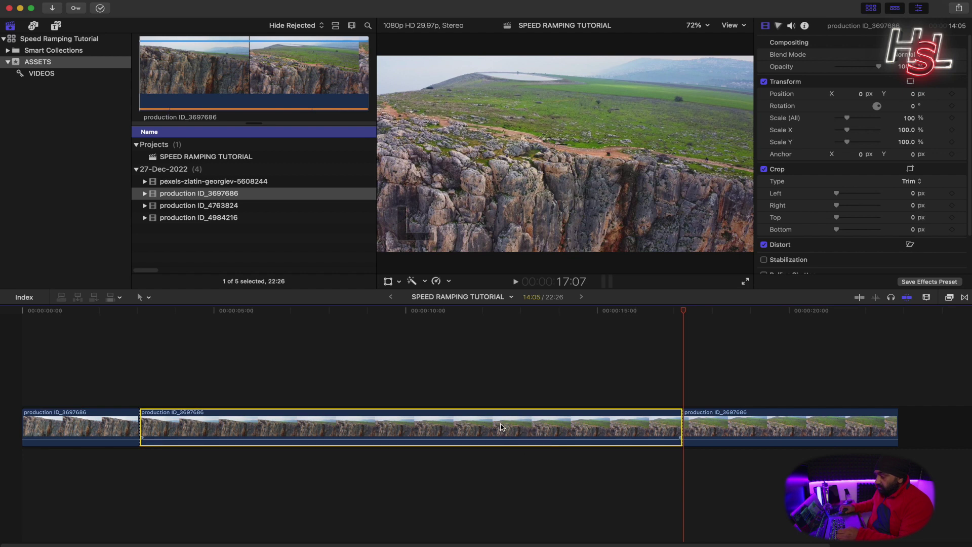
pyautogui.press('super+r')
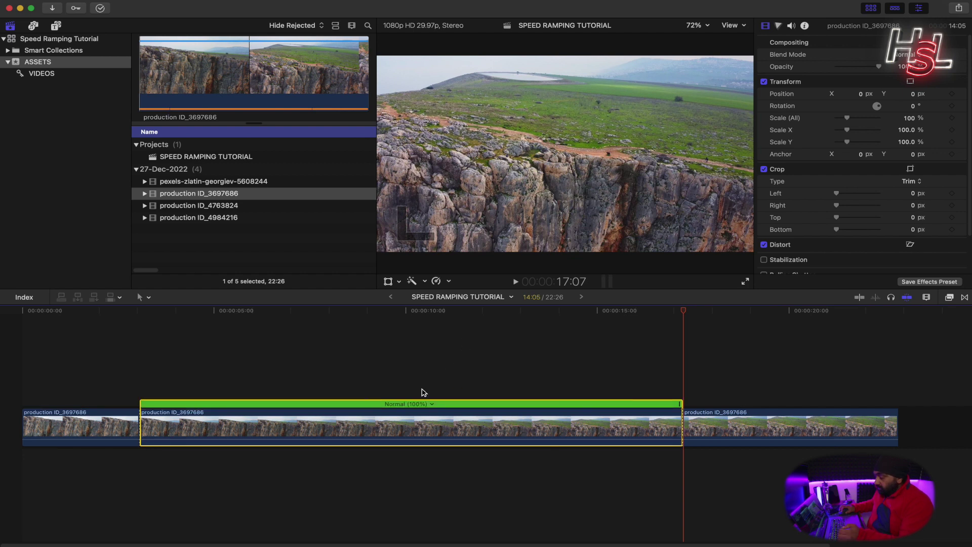
pyautogui.click(432, 404)
pyautogui.moveTo(456, 425)
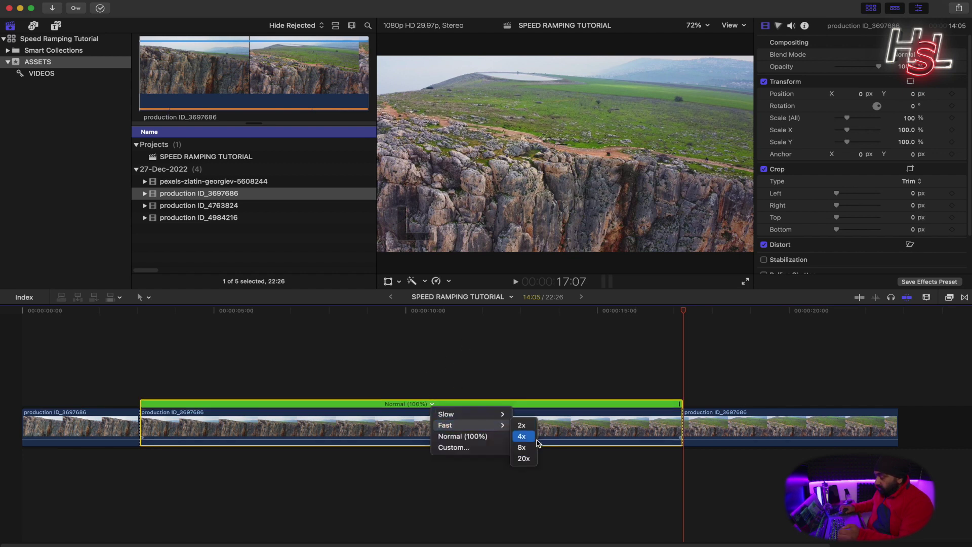
pyautogui.click(524, 458)
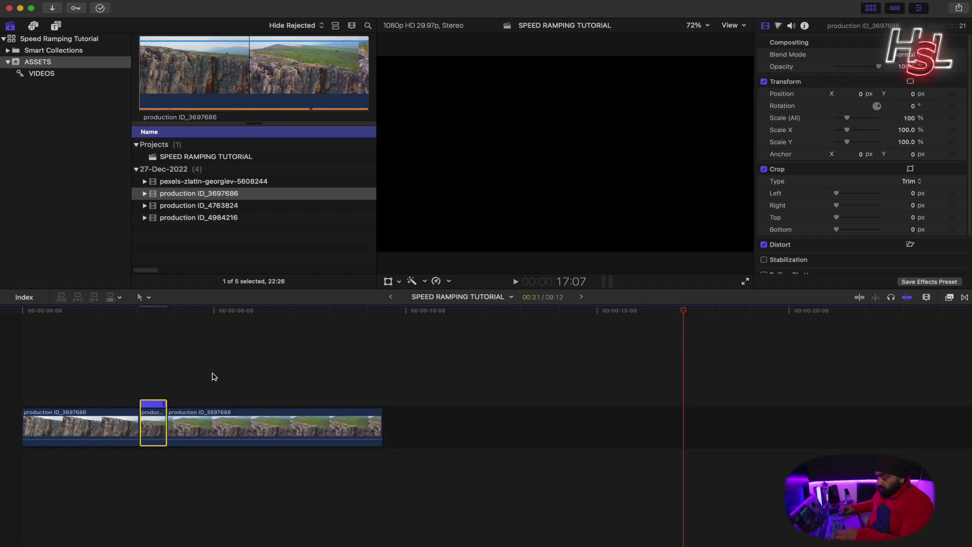
# - Play back the 20x speed ramp, zooming the timeline in around it
pyautogui.click(126, 309)
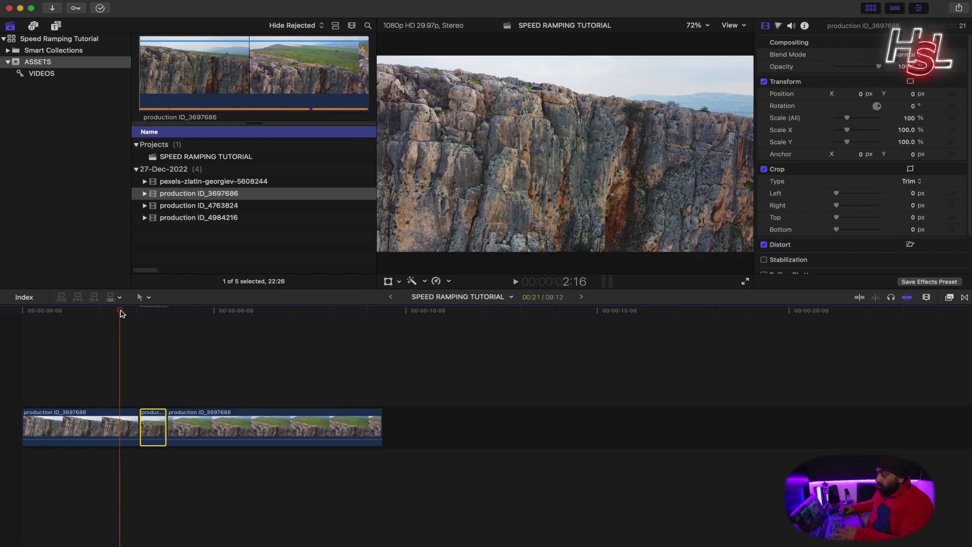
pyautogui.press('space')
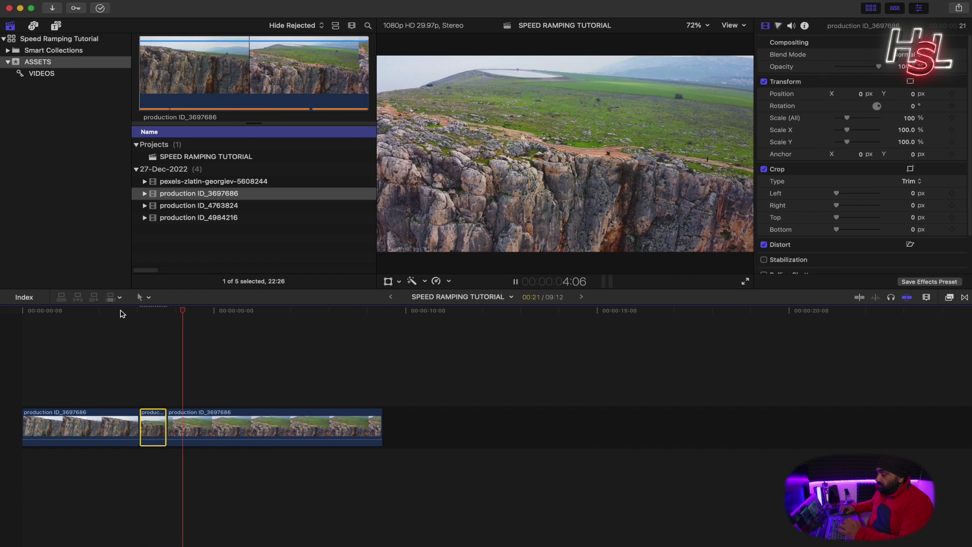
pyautogui.press('space')
pyautogui.click(134, 311)
pyautogui.press('super+equal')
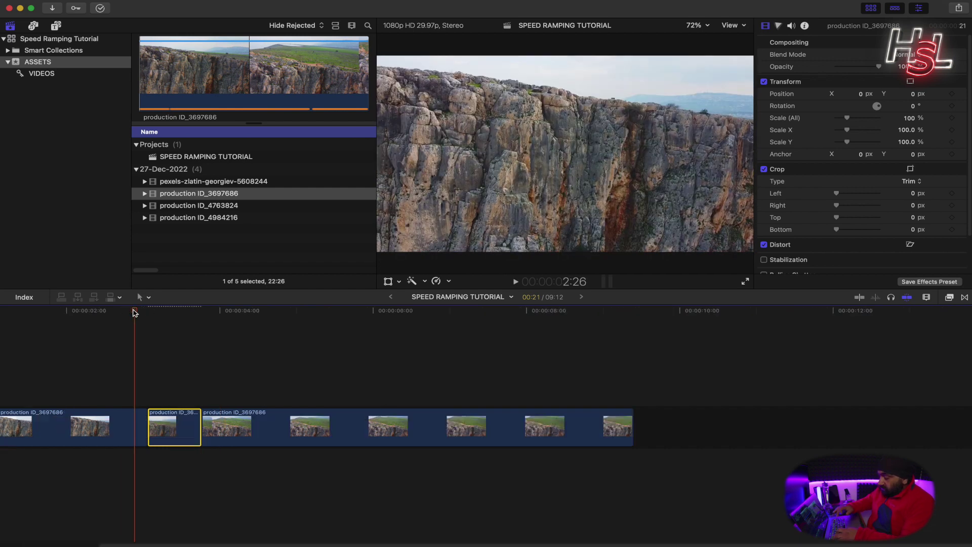
pyautogui.press('super+equal')
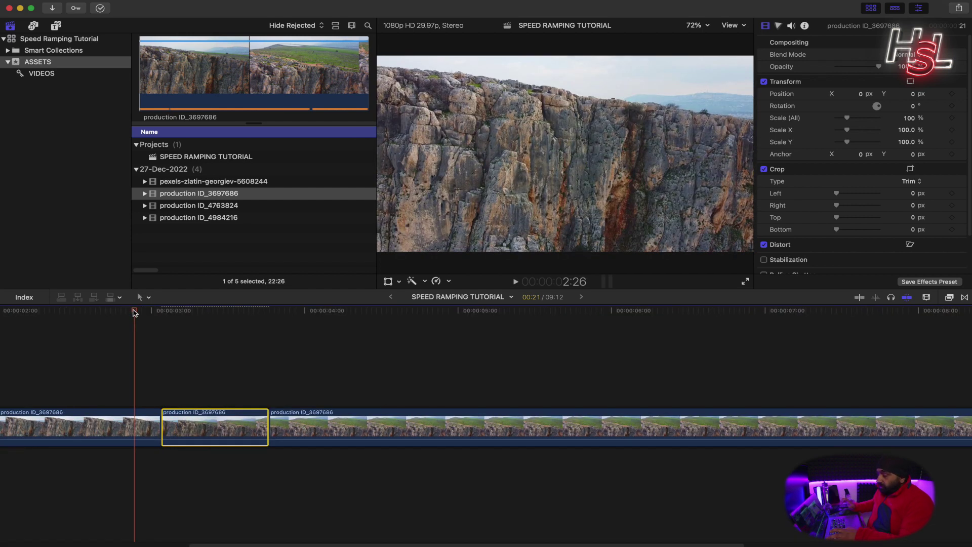
pyautogui.press('space')
pyautogui.press('space')
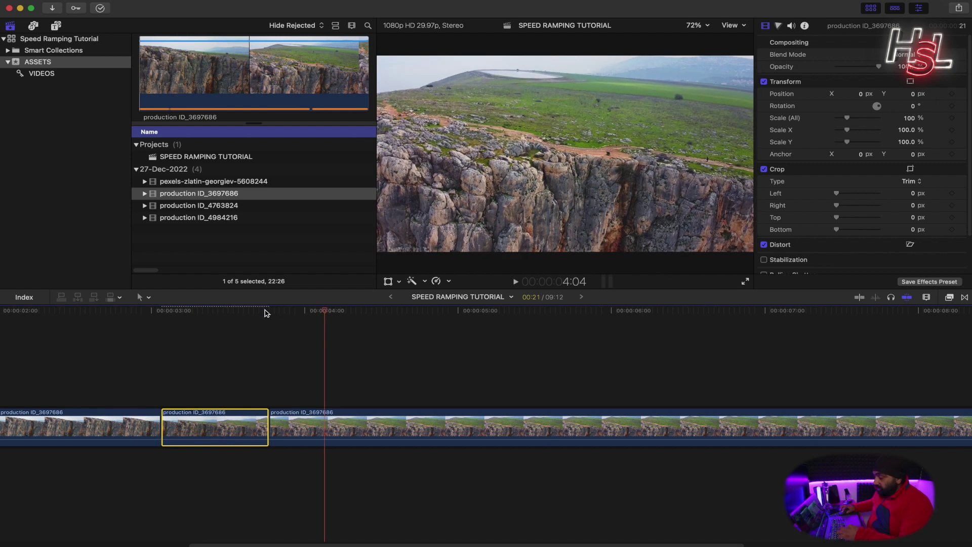
# - Replay the fast section from about 2:16, then undo the speed change
pyautogui.click(181, 312)
pyautogui.click(150, 312)
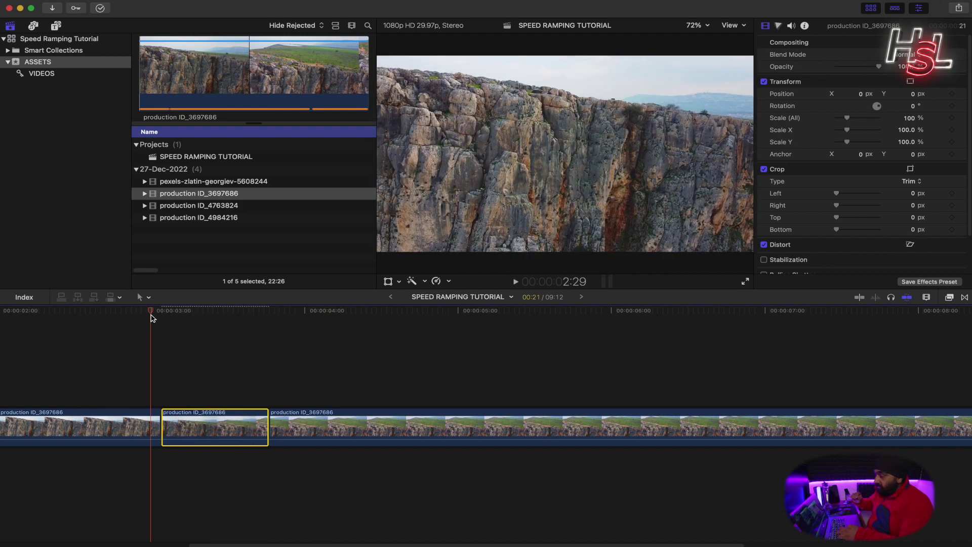
pyautogui.press('space')
pyautogui.press('space')
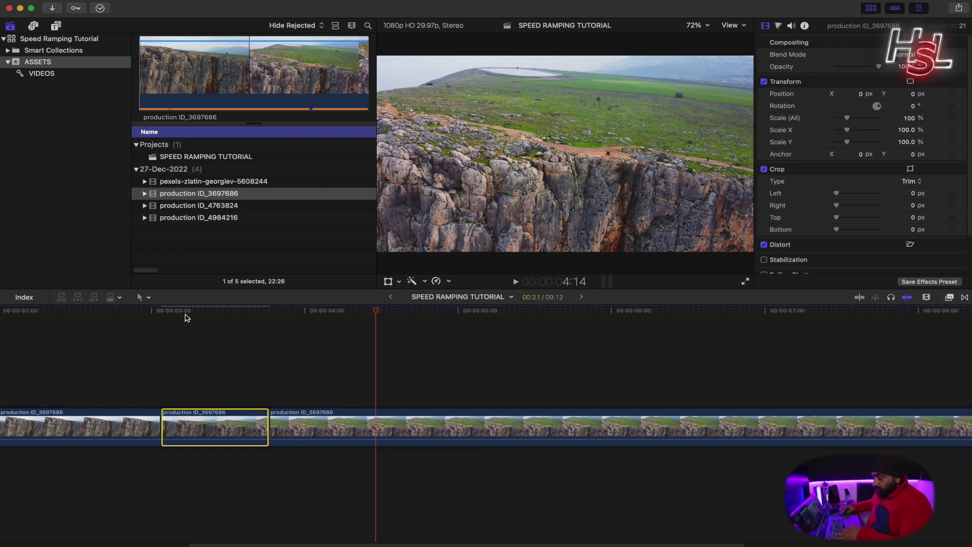
pyautogui.click(84, 315)
pyautogui.press('space')
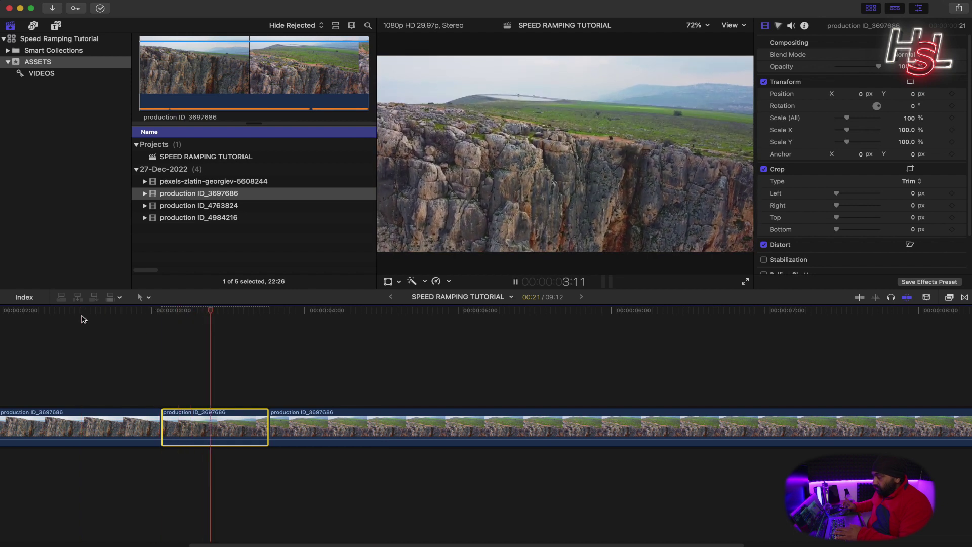
pyautogui.press('space')
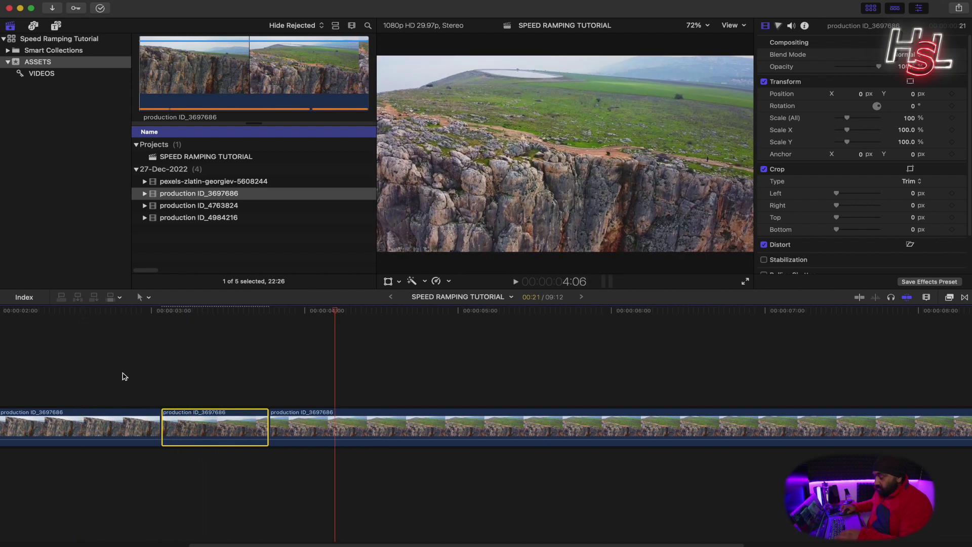
pyautogui.press('super+z')
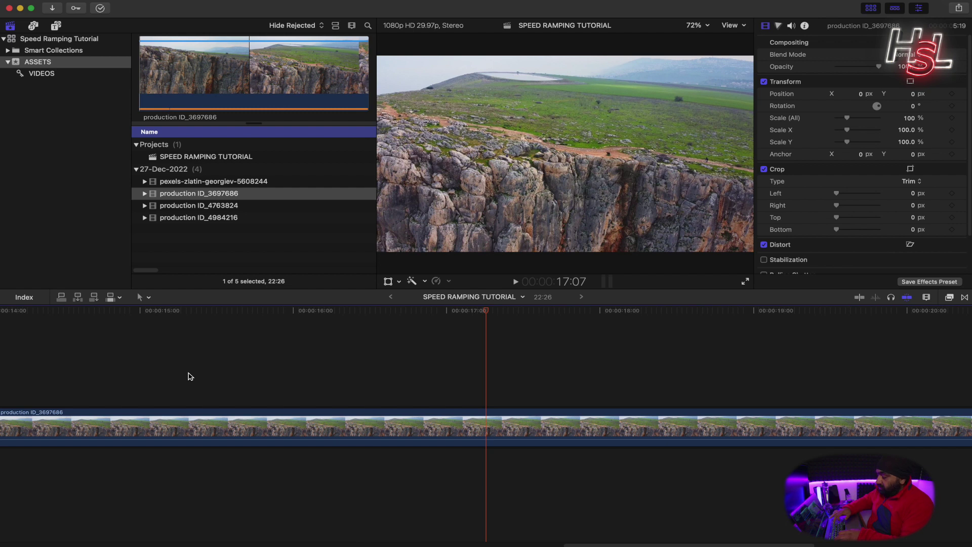
# - Fit the whole cliff clip in the timeline and return the playhead to the start
pyautogui.hotkey('shift', 'z')
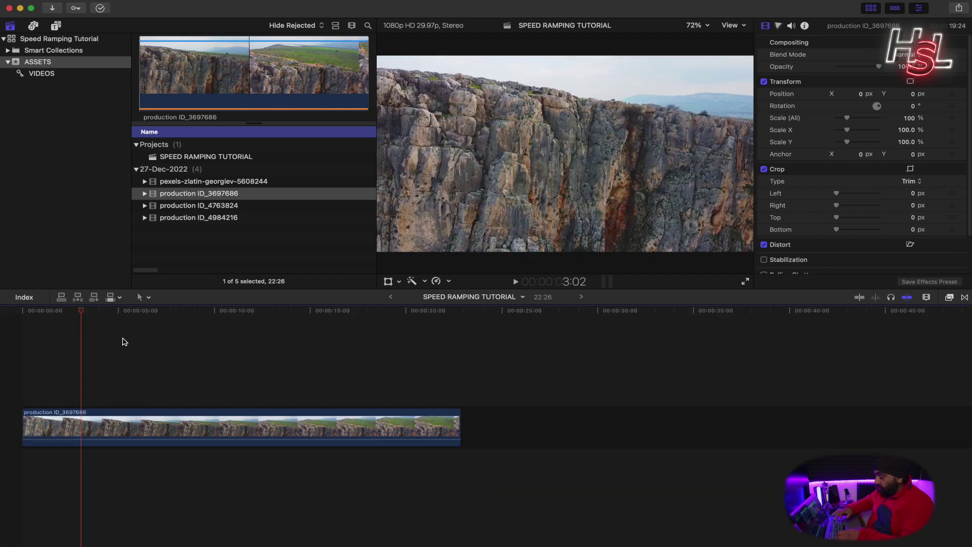
pyautogui.press('super+equal')
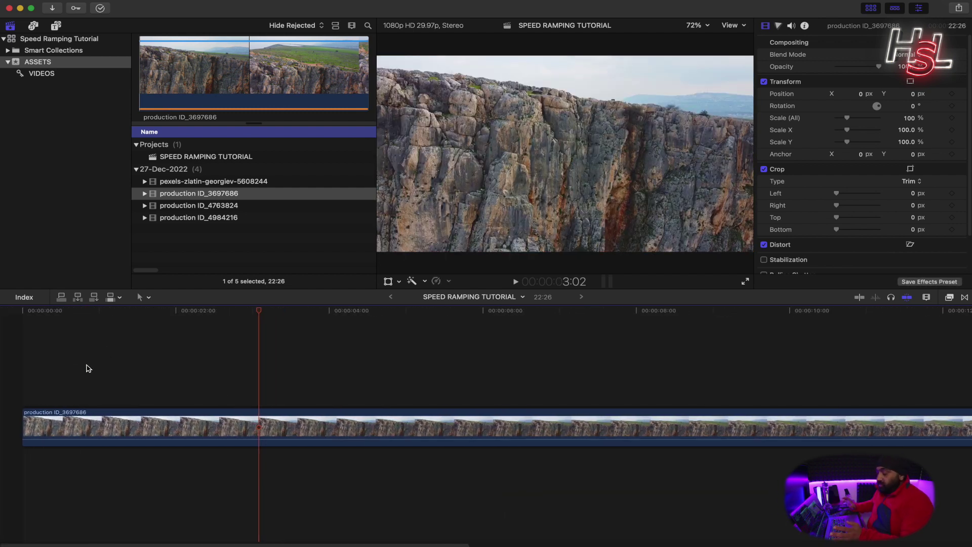
pyautogui.press('super+minus')
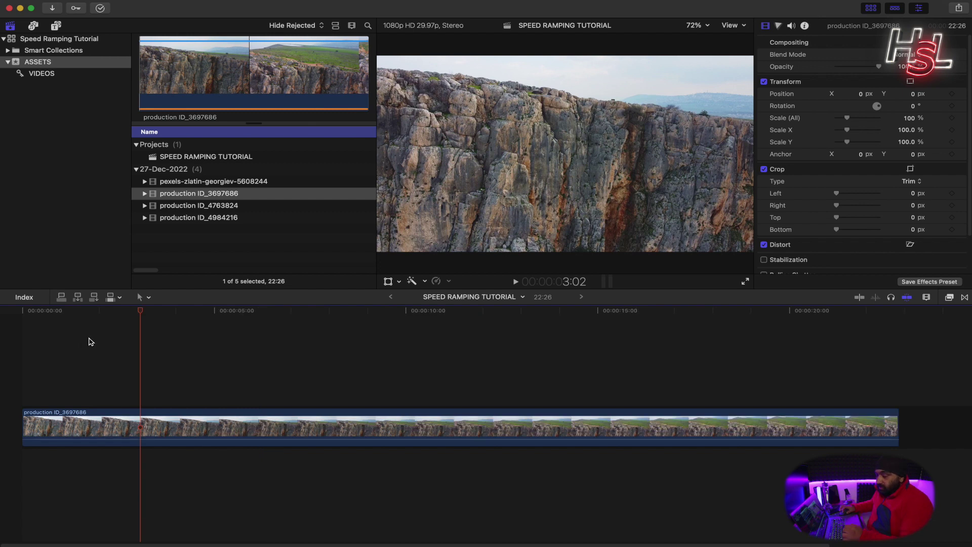
pyautogui.click(1, 312)
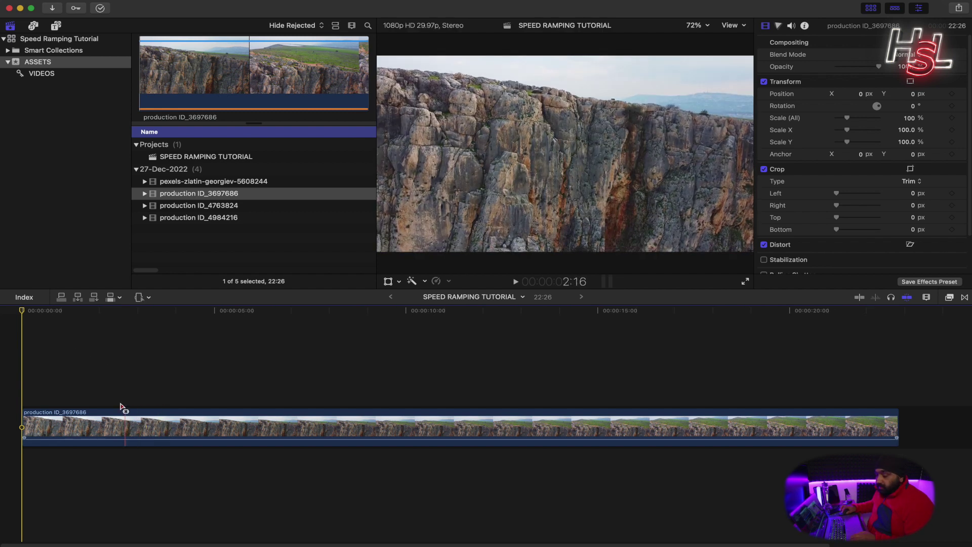
# - Mark a time range over the middle of the cliff clip with the Range Selection tool
pyautogui.click(147, 299)
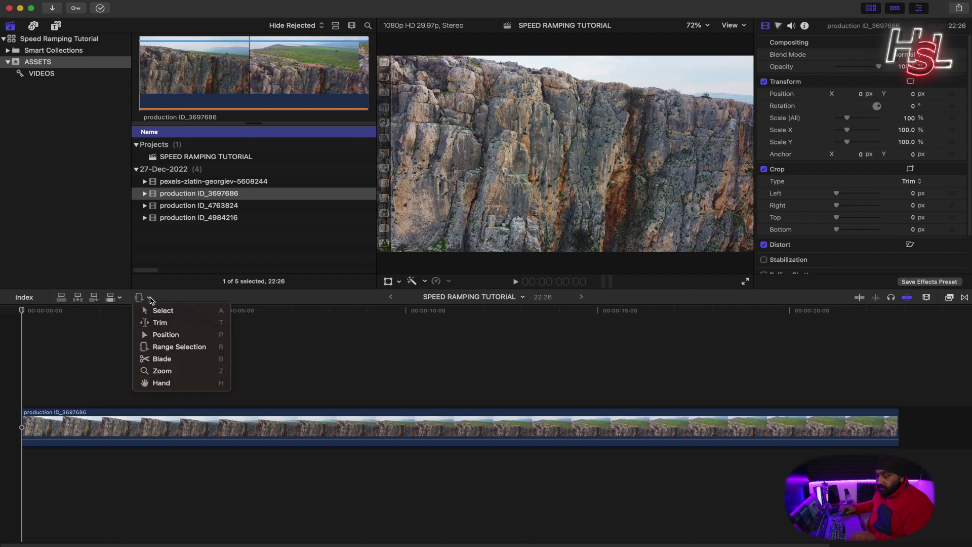
pyautogui.click(158, 348)
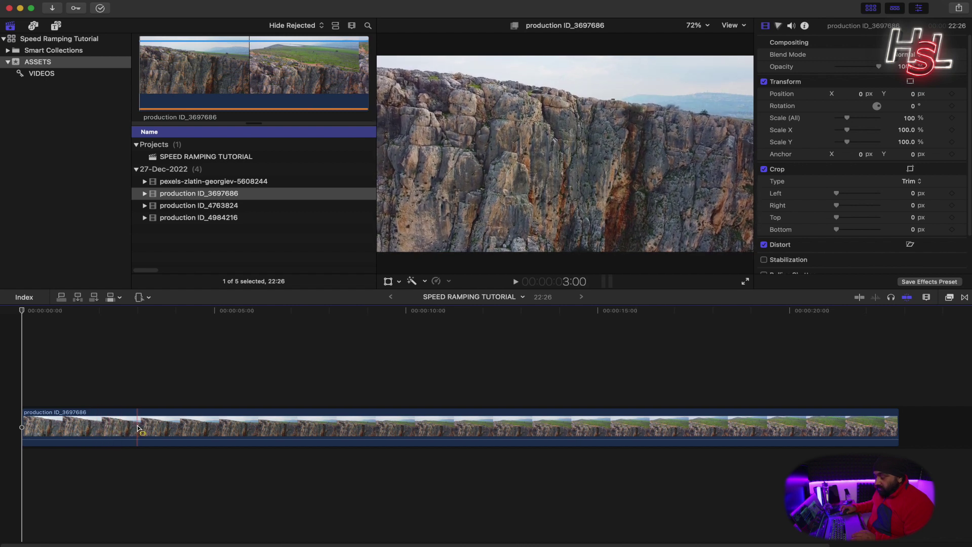
pyautogui.moveTo(138, 429); pyautogui.dragTo(585, 436)
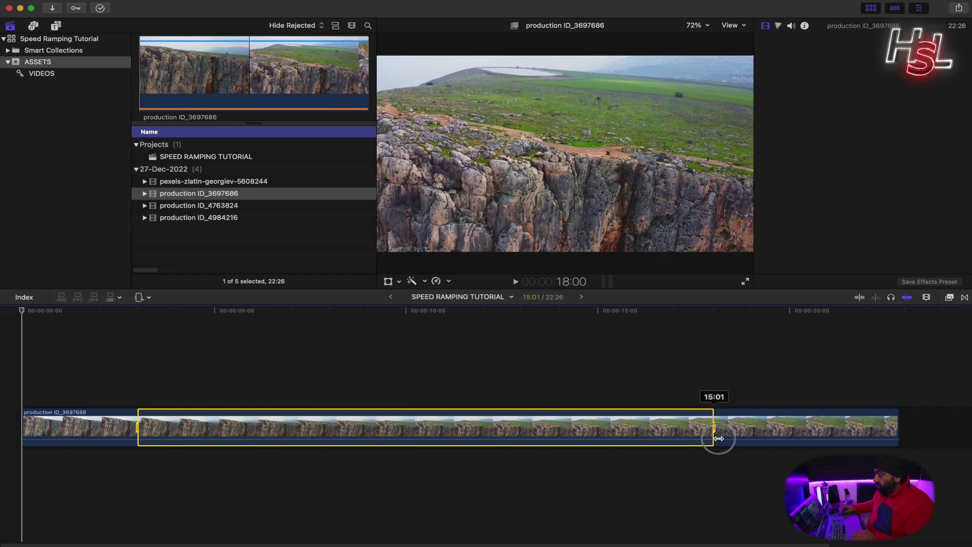
pyautogui.moveTo(586, 436)
pyautogui.mouseDown()
pyautogui.moveTo(725, 438)
pyautogui.moveTo(687, 439)
pyautogui.mouseUp()
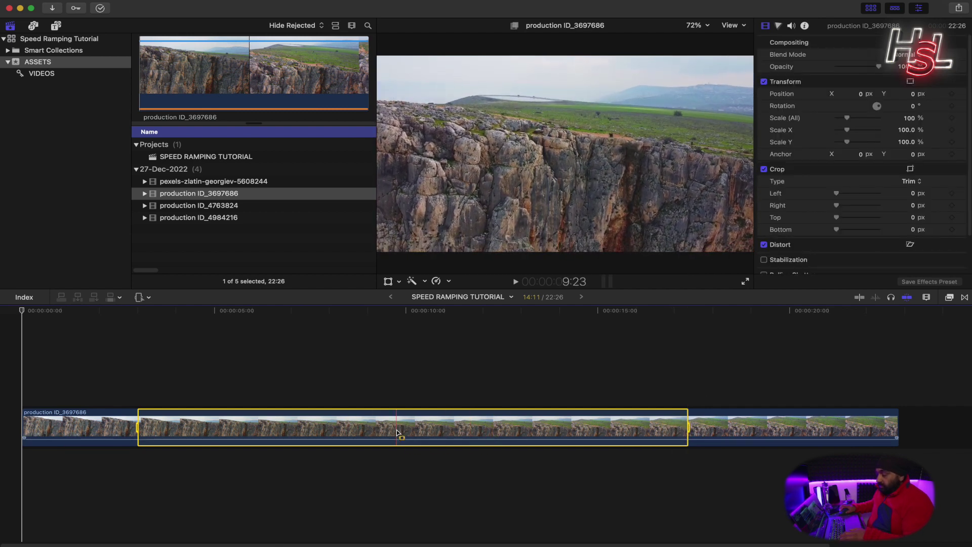
# - Speed the marked range up to Fast 20x (2000%)
pyautogui.click(449, 282)
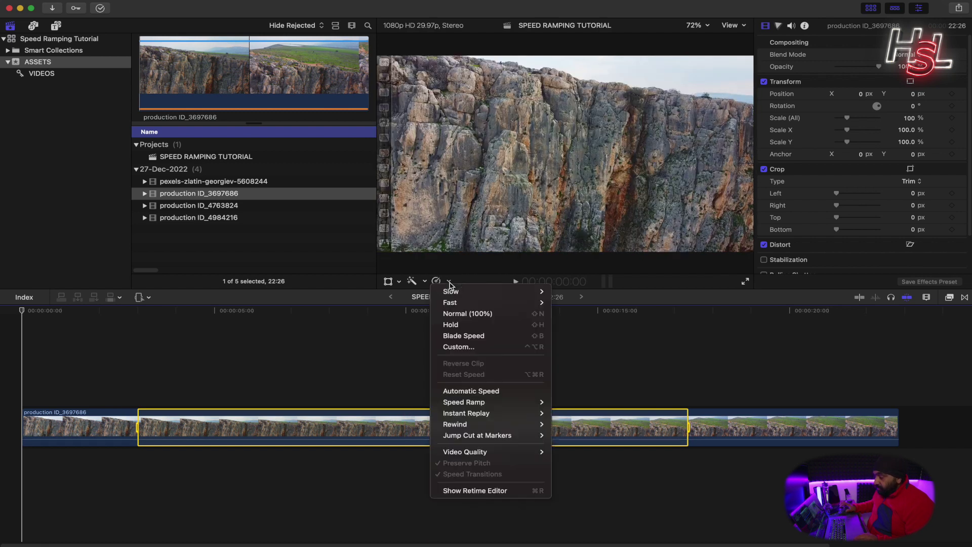
pyautogui.moveTo(457, 294)
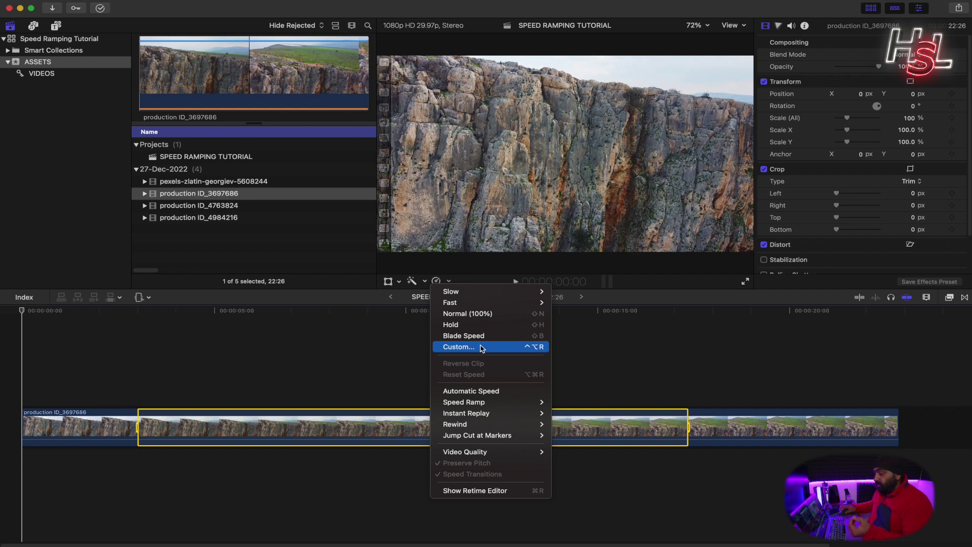
pyautogui.moveTo(493, 302)
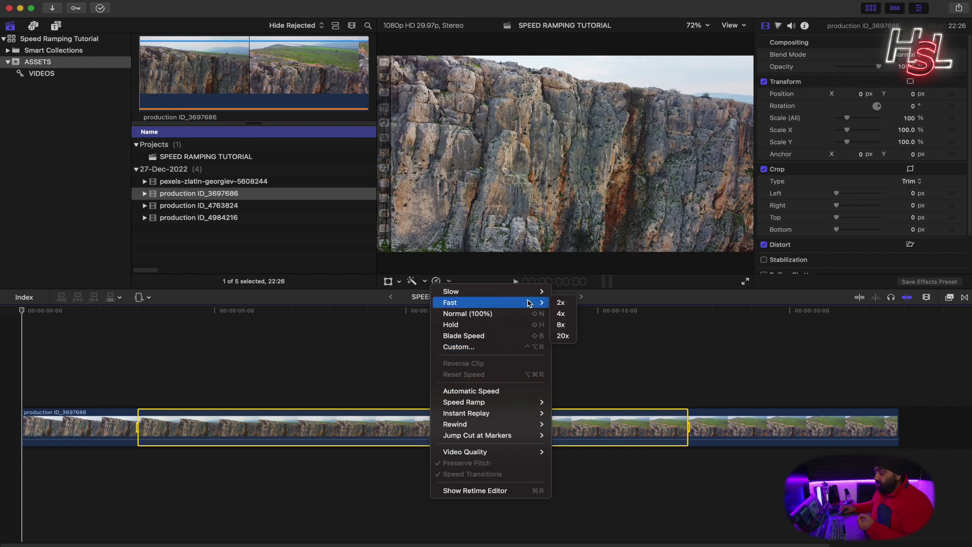
pyautogui.click(562, 336)
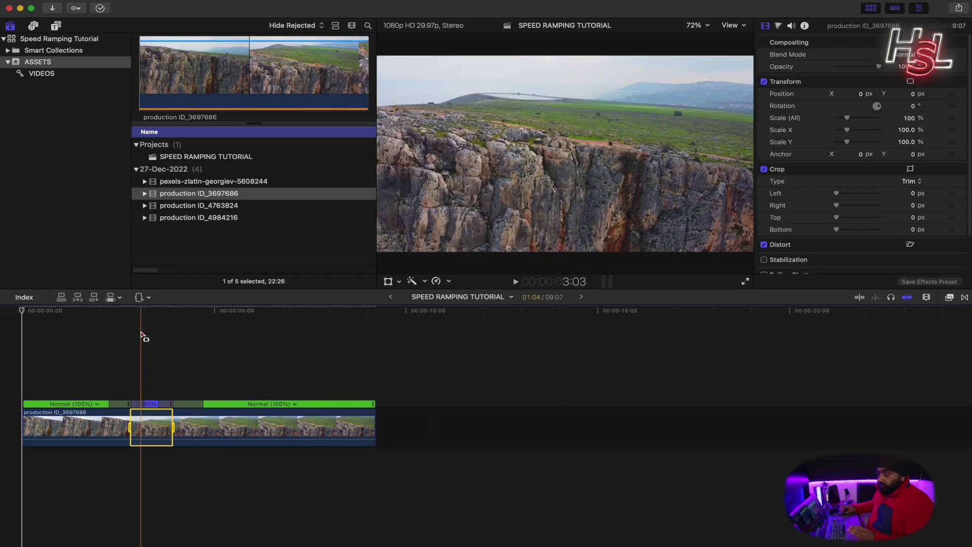
pyautogui.press('super+equal')
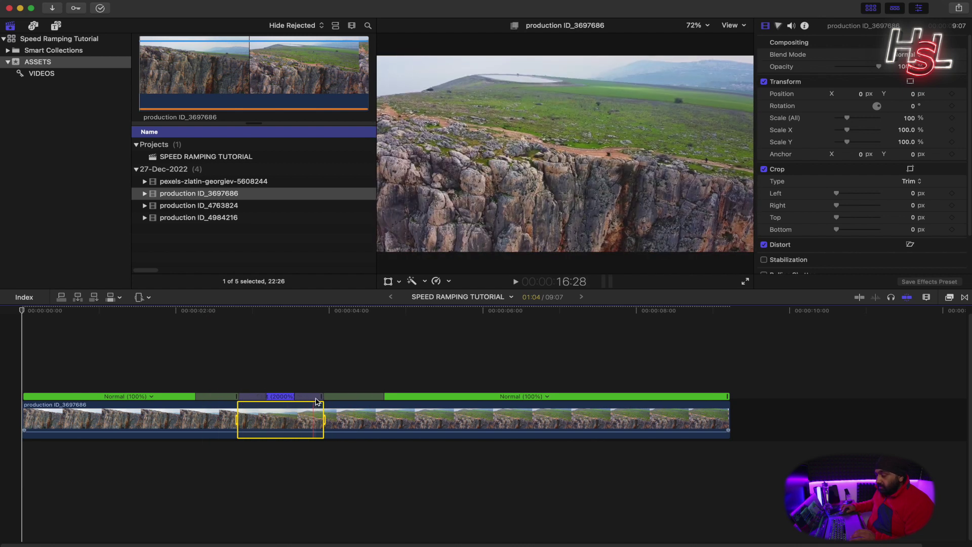
# - Switch back to the Select tool and play the speed ramp from the timeline start
pyautogui.click(131, 361)
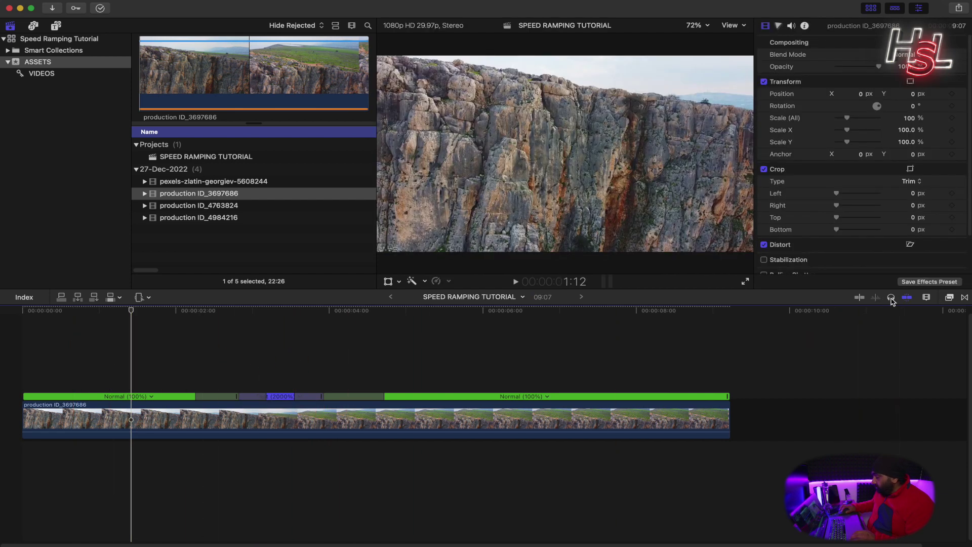
pyautogui.press('a')
pyautogui.click(99, 360)
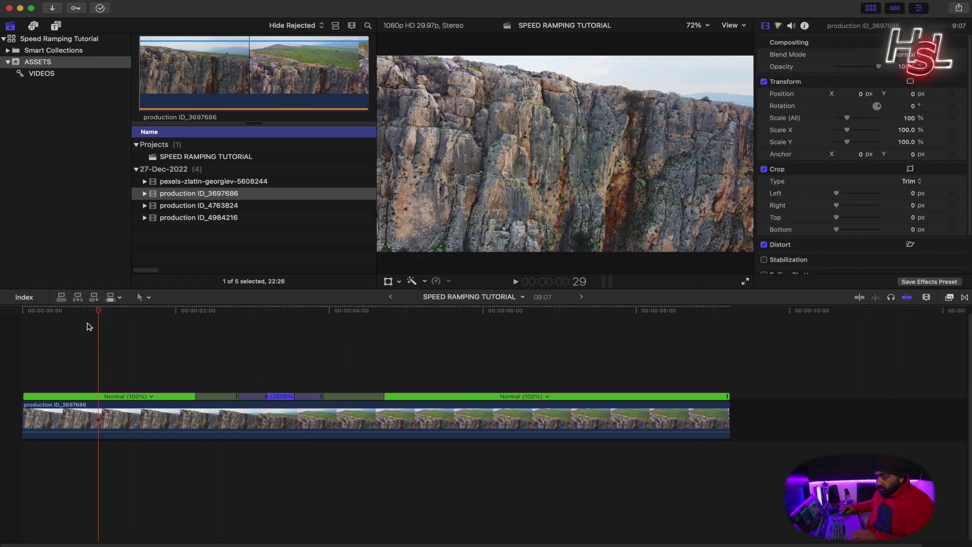
pyautogui.press('Home')
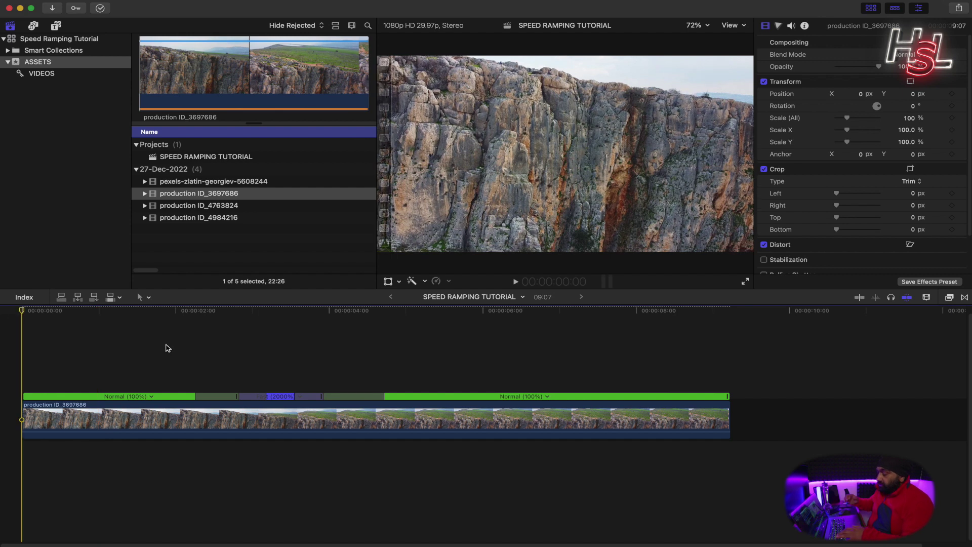
pyautogui.press('space')
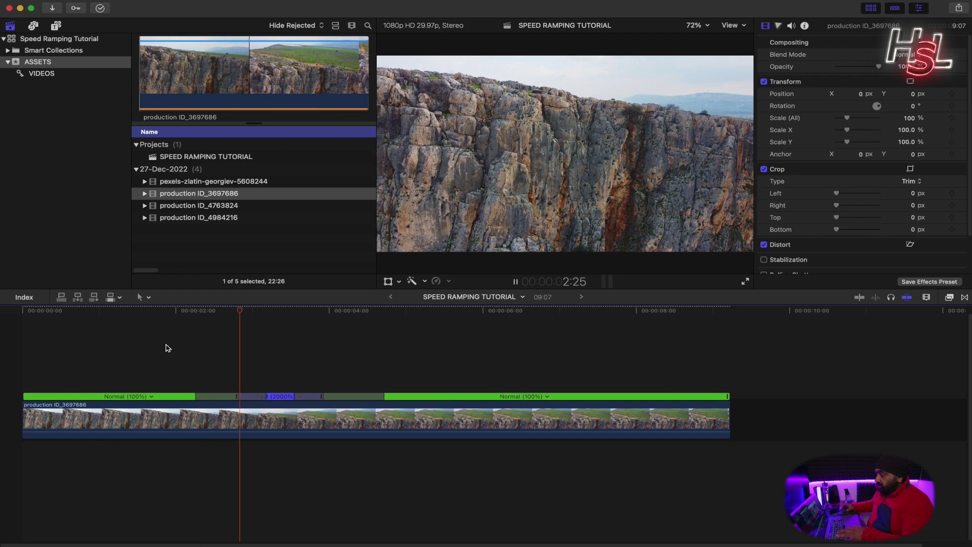
pyautogui.press('space')
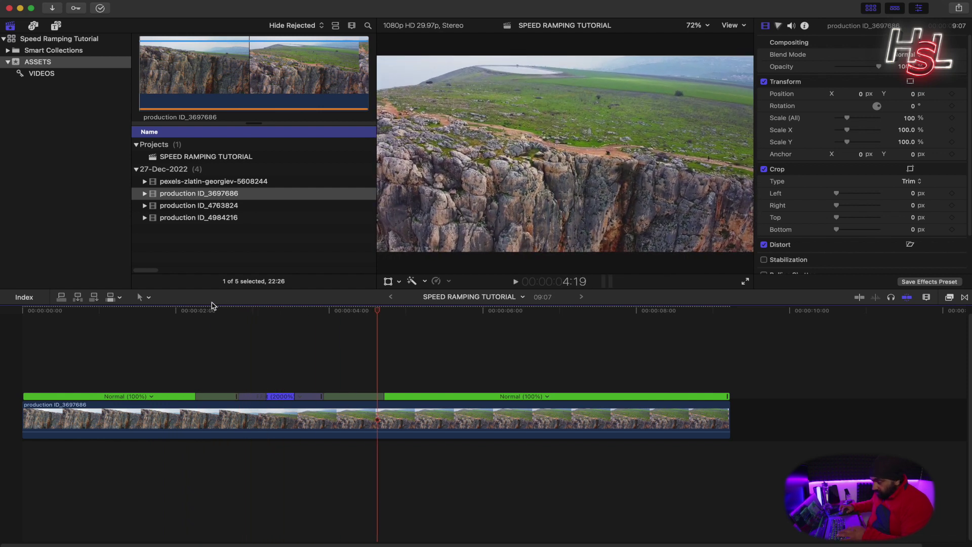
pyautogui.moveTo(202, 310); pyautogui.dragTo(5, 303)
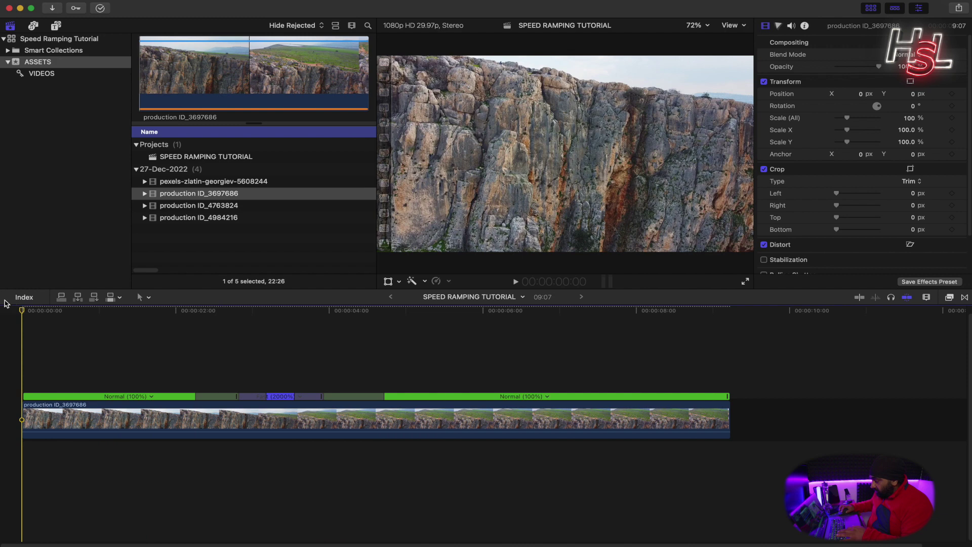
pyautogui.click(747, 281)
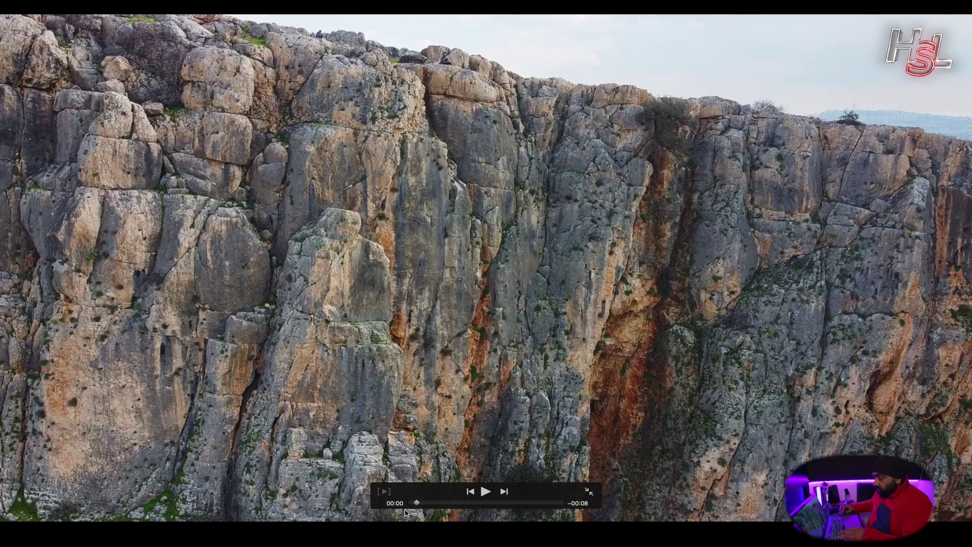
pyautogui.moveTo(421, 503); pyautogui.dragTo(399, 502)
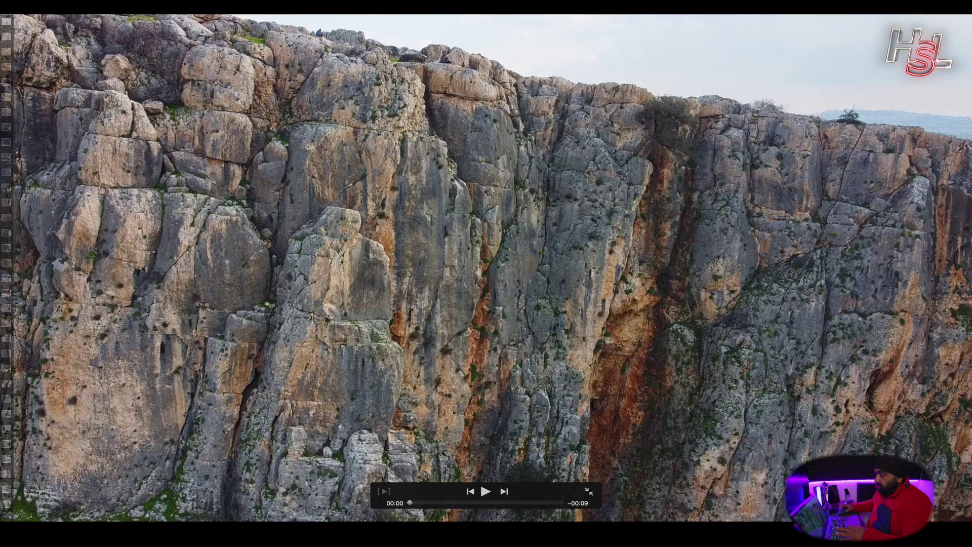
pyautogui.press('space')
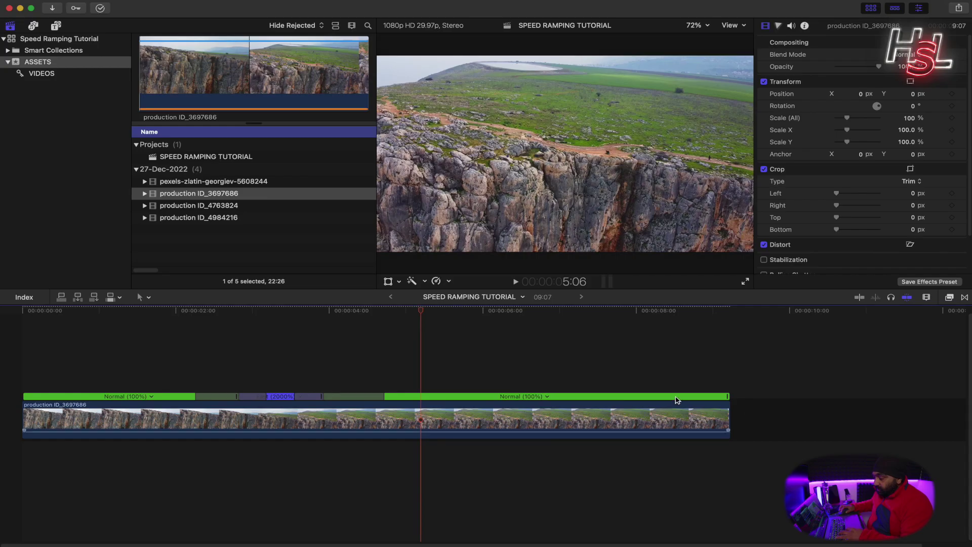
# - Play the ramp from just before the Fast section
pyautogui.click(145, 311)
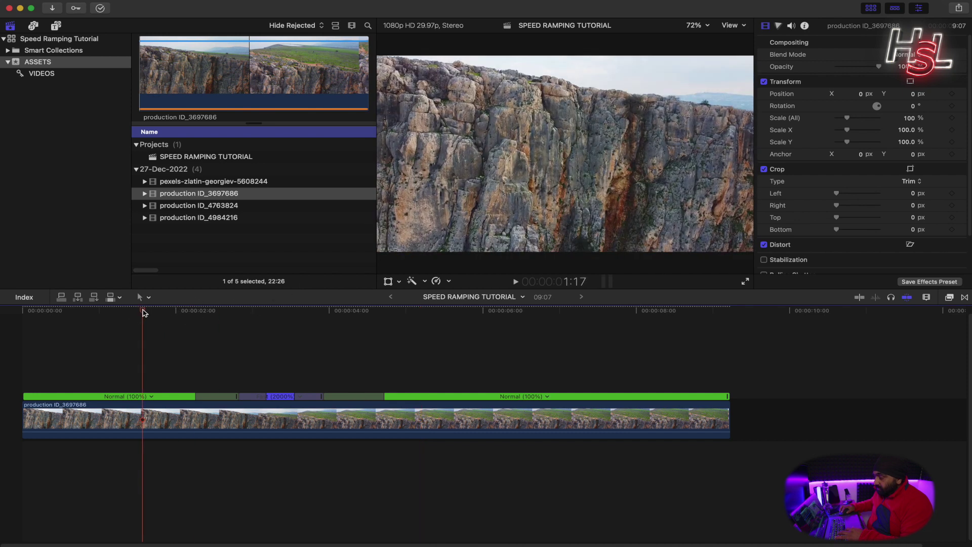
pyautogui.press('space')
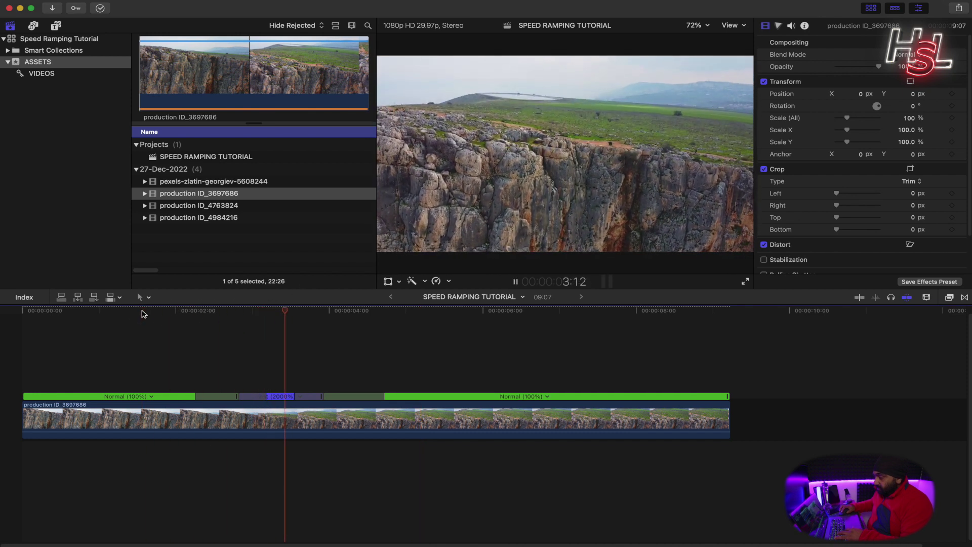
pyautogui.press('space')
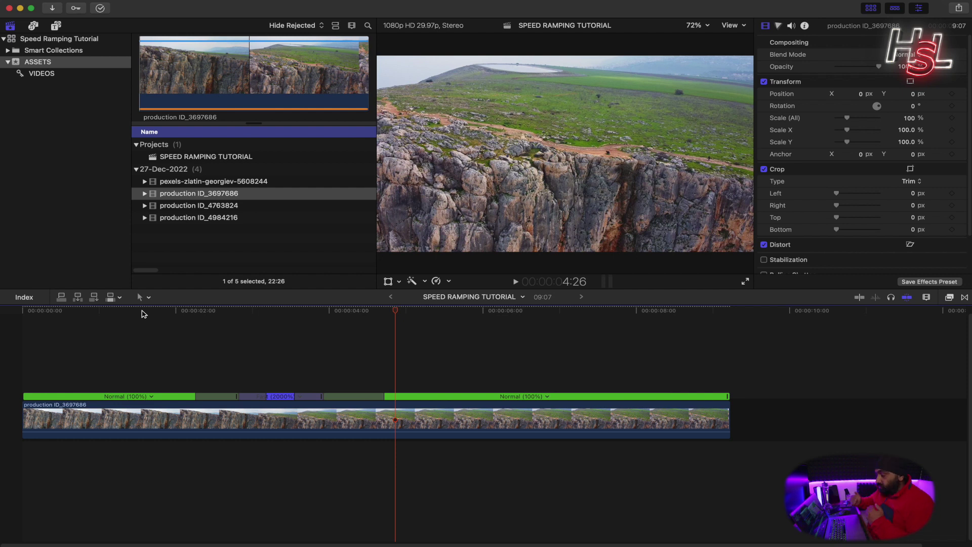
# - Drag the Fast (2000%) section's retime edge to the right to widen it
pyautogui.scroll(3, 141, 330)
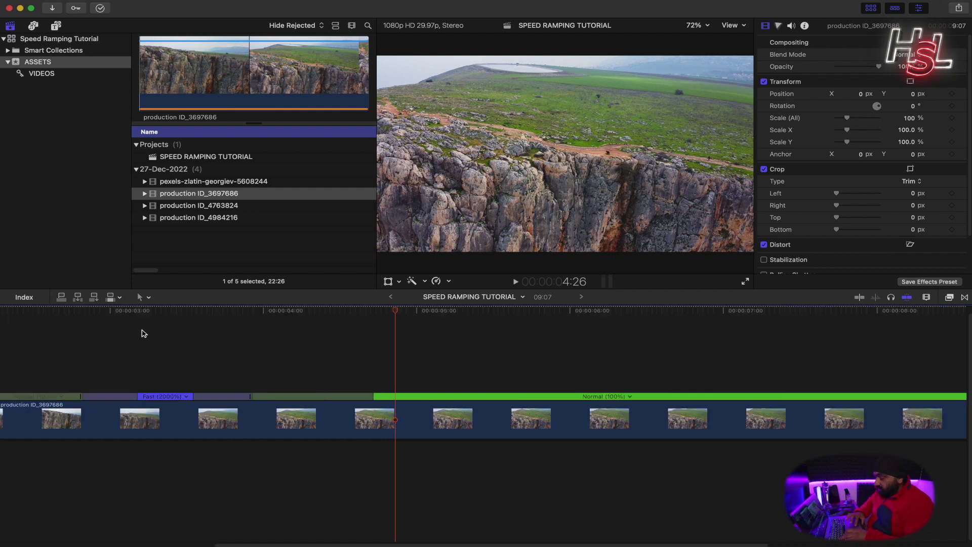
pyautogui.scroll(3, 142, 356)
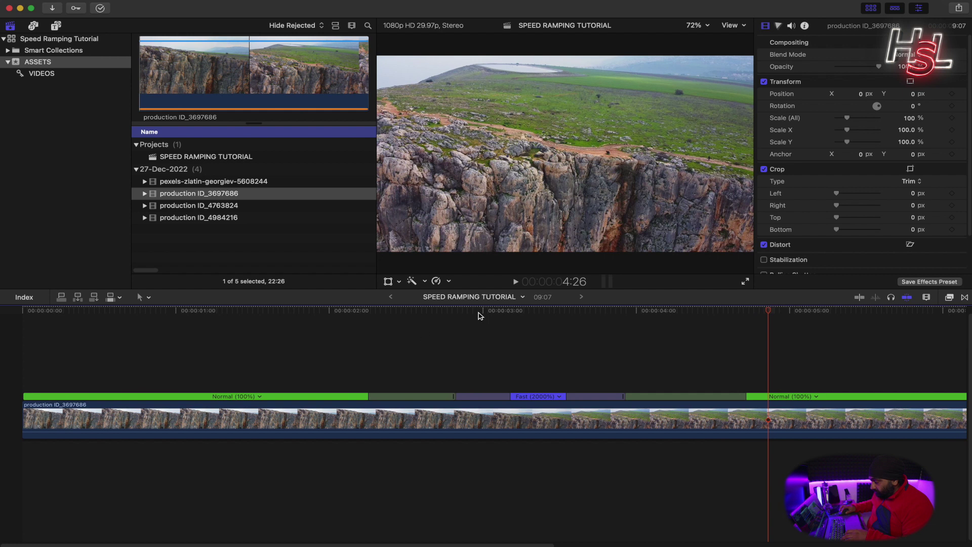
pyautogui.click(471, 311)
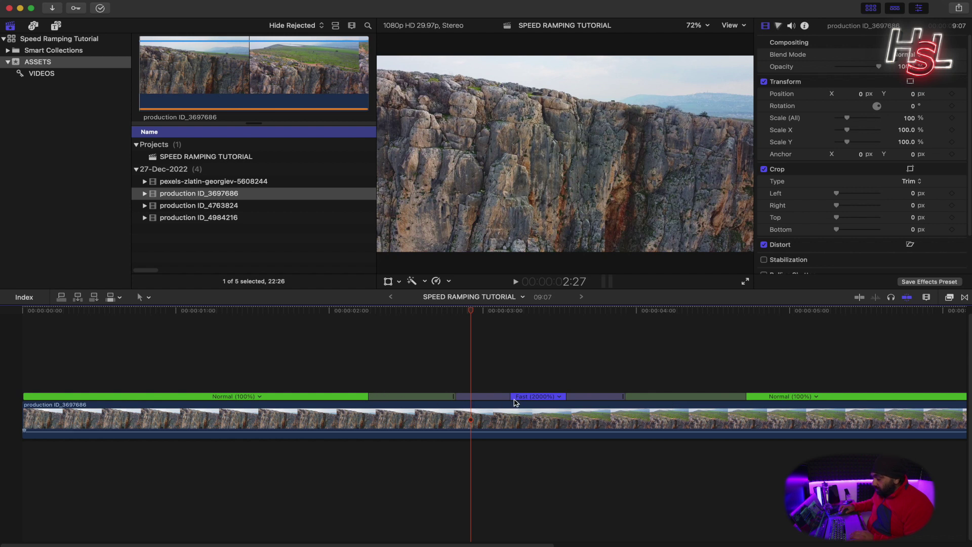
pyautogui.moveTo(508, 398)
pyautogui.mouseDown()
pyautogui.moveTo(570, 396)
pyautogui.moveTo(534, 396)
pyautogui.mouseUp()
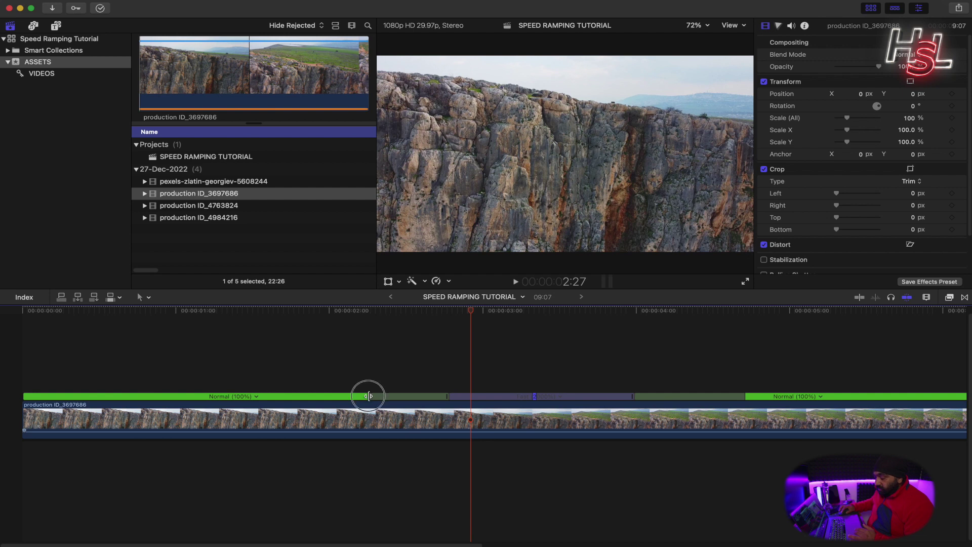
# - Lengthen the ramps into and out of the cliff clip's Fast 2000% section
pyautogui.moveTo(368, 396); pyautogui.dragTo(305, 394)
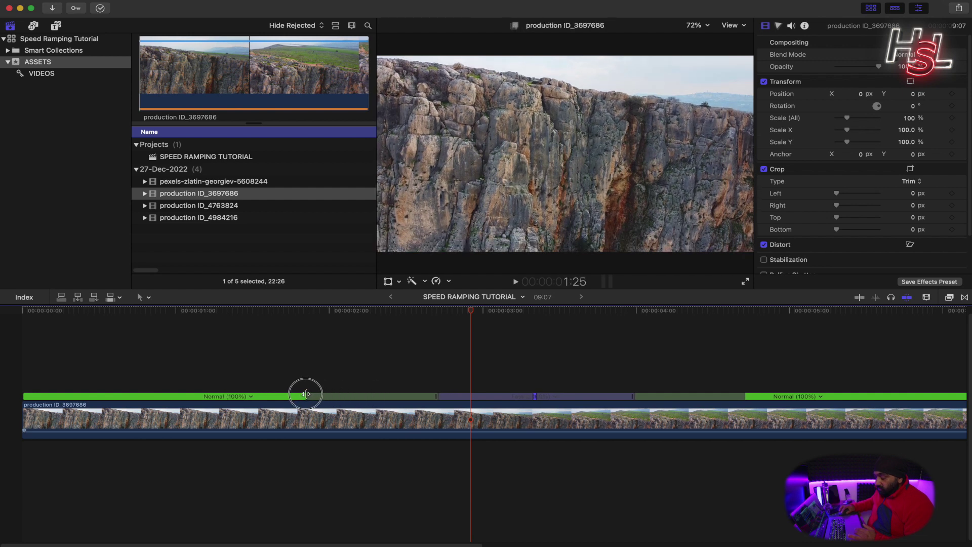
pyautogui.moveTo(301, 394); pyautogui.dragTo(299, 396)
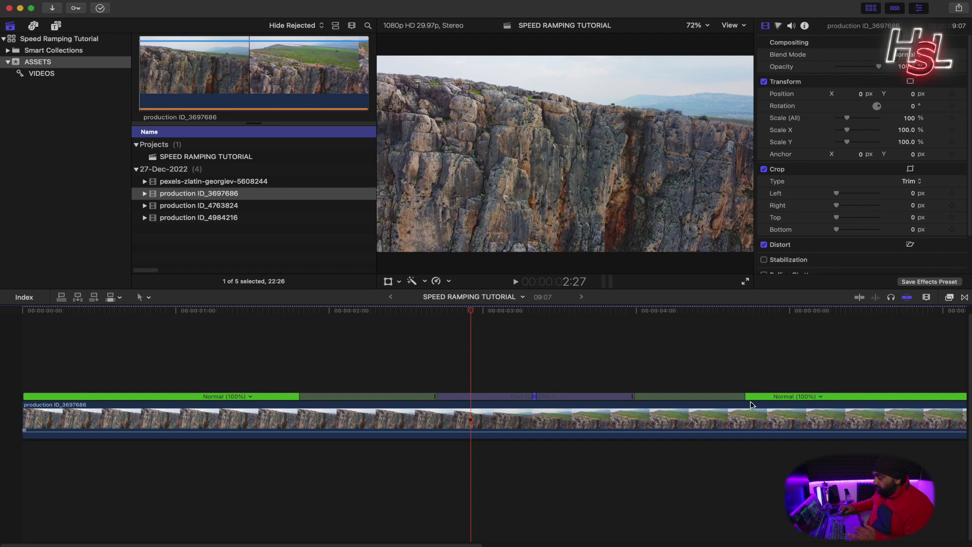
pyautogui.moveTo(745, 396); pyautogui.dragTo(844, 395)
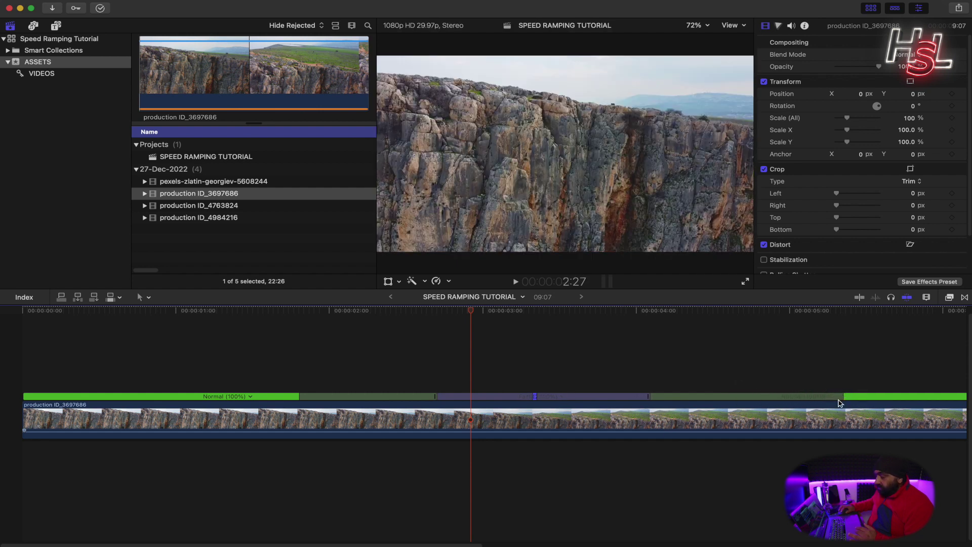
# - Return to the start, zoom out, and play back the speed-ramped cliff clip
pyautogui.press('Home')
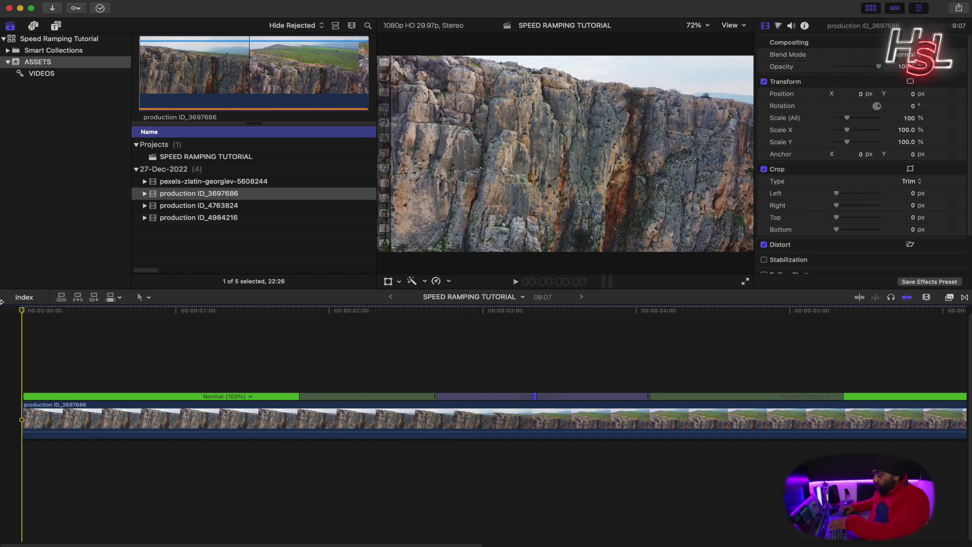
pyautogui.press('super+minus')
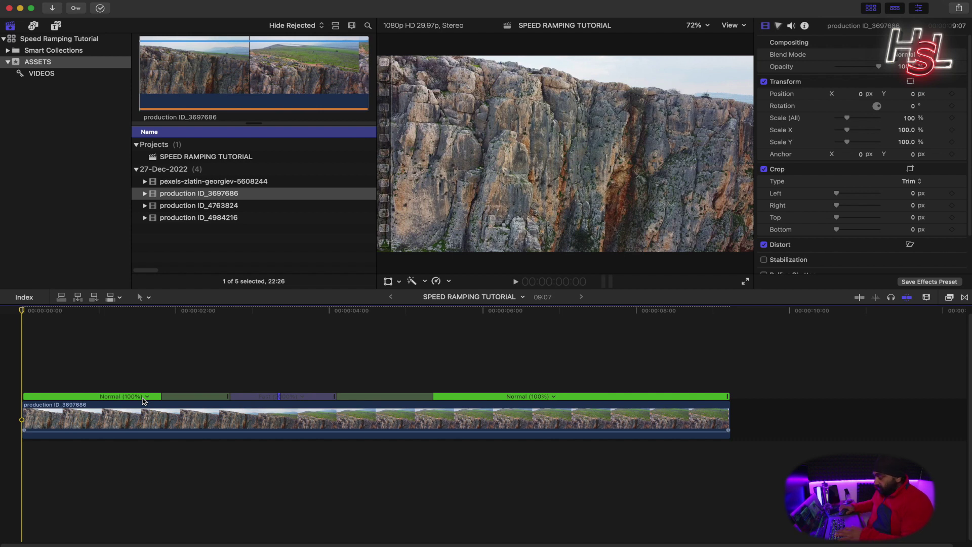
pyautogui.press('space')
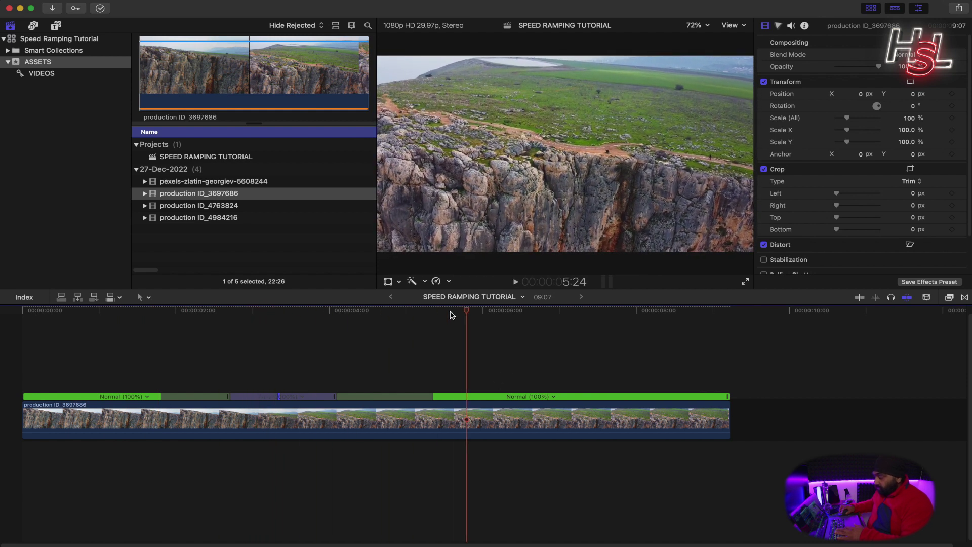
pyautogui.press('space')
pyautogui.press('Home')
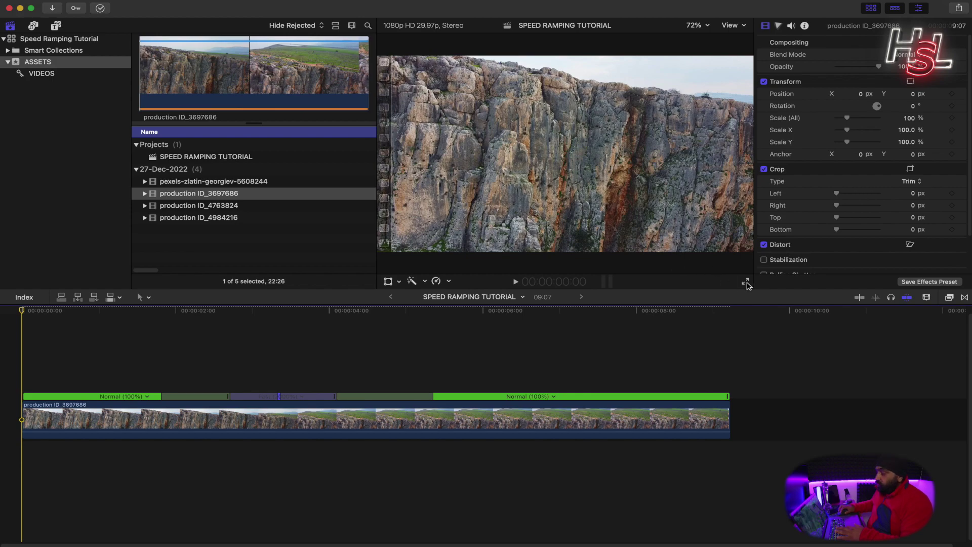
pyautogui.click(746, 283)
pyautogui.moveTo(414, 504); pyautogui.dragTo(391, 499)
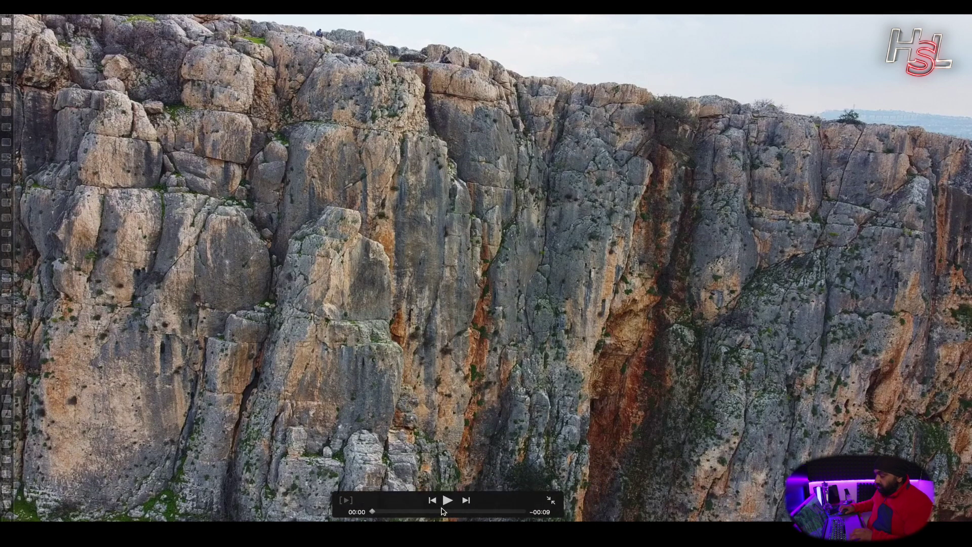
pyautogui.click(448, 504)
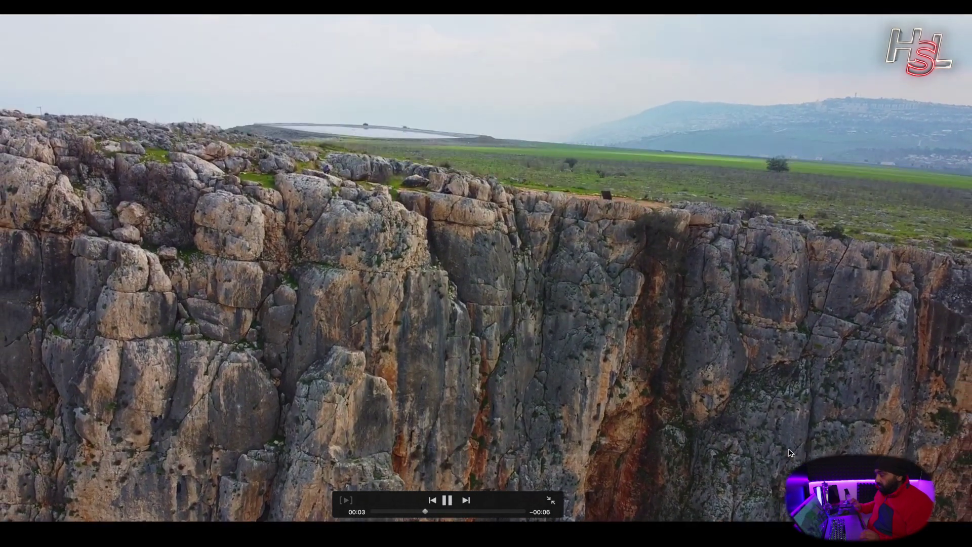
pyautogui.press('Escape')
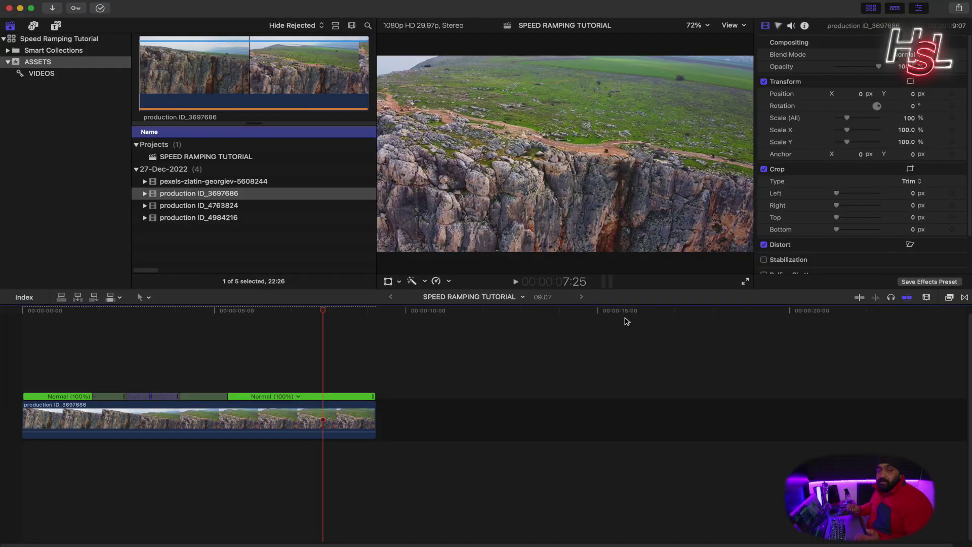
# - Append the building clip production ID_4984216 after the cliff clip
pyautogui.press('Down')
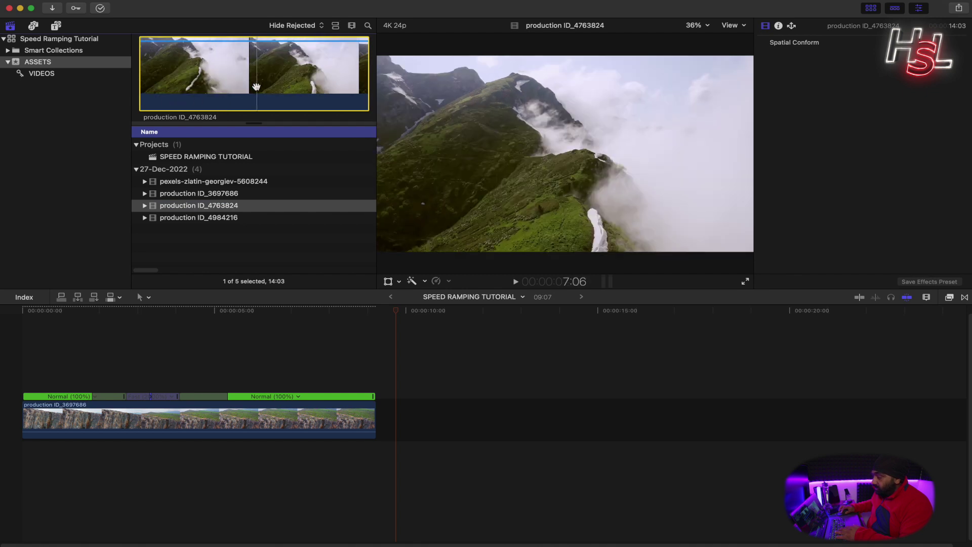
pyautogui.click(219, 216)
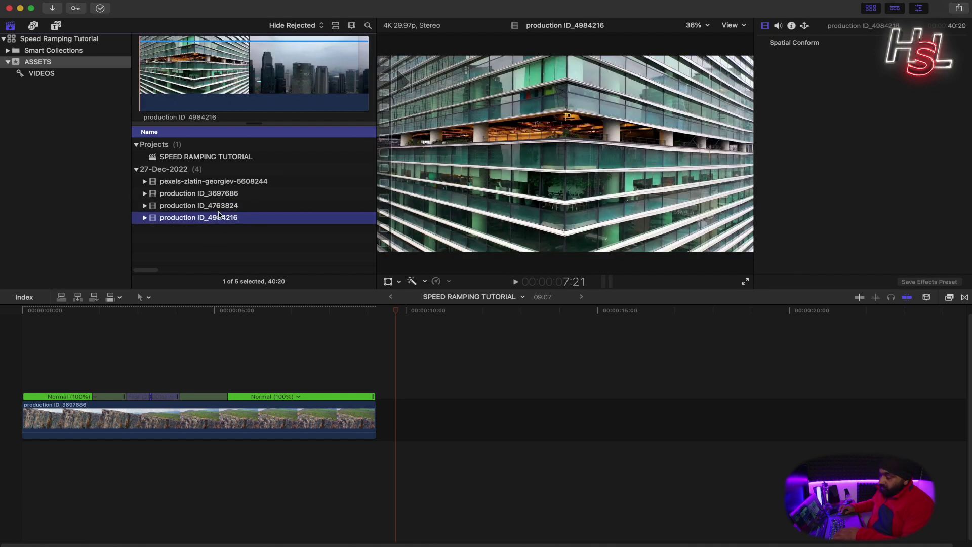
pyautogui.press('e')
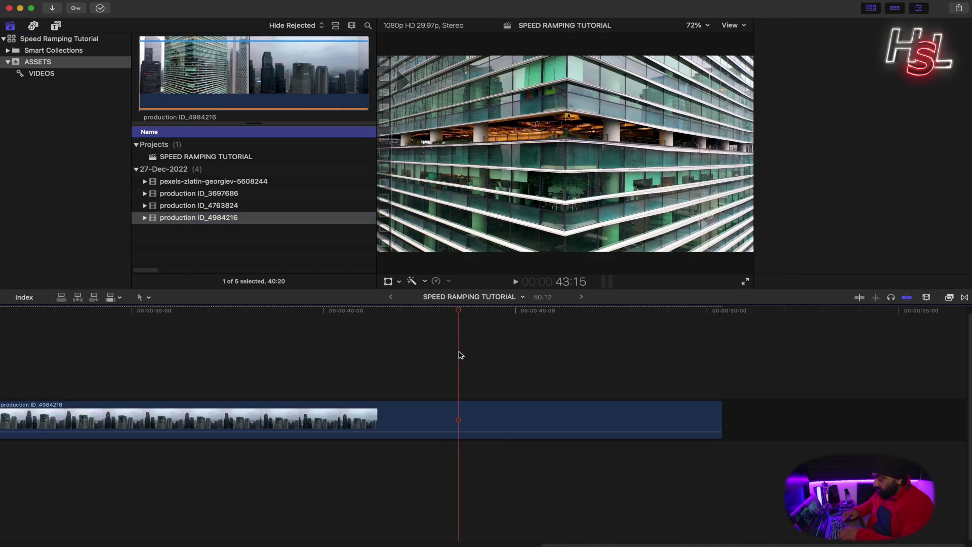
pyautogui.hotkey('shift', 'z')
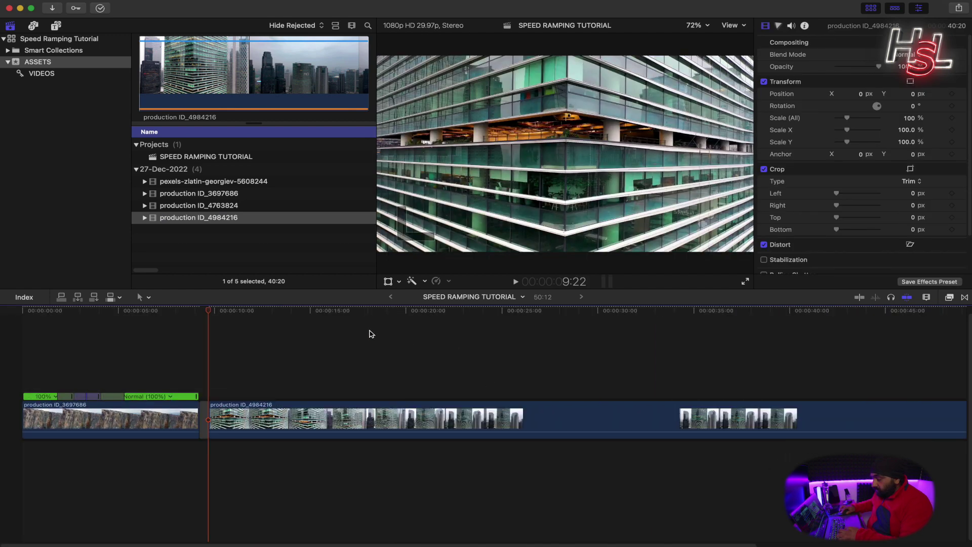
# - Split the building clip at a chosen point and delete its tail, bringing the project to 39:17
pyautogui.click(237, 312)
pyautogui.moveTo(237, 312)
pyautogui.mouseDown()
pyautogui.moveTo(656, 320)
pyautogui.moveTo(446, 312)
pyautogui.mouseUp()
pyautogui.press('super+minus')
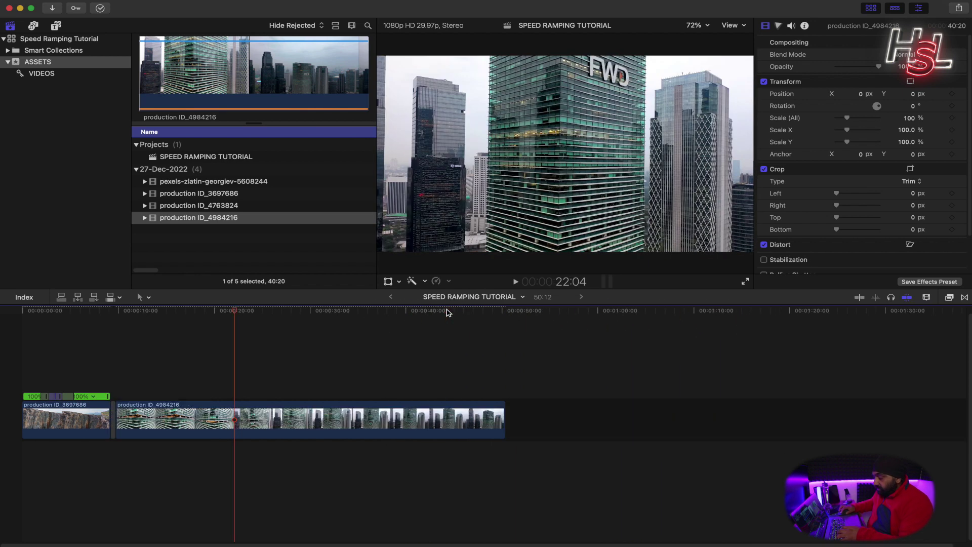
pyautogui.moveTo(252, 310); pyautogui.dragTo(401, 311)
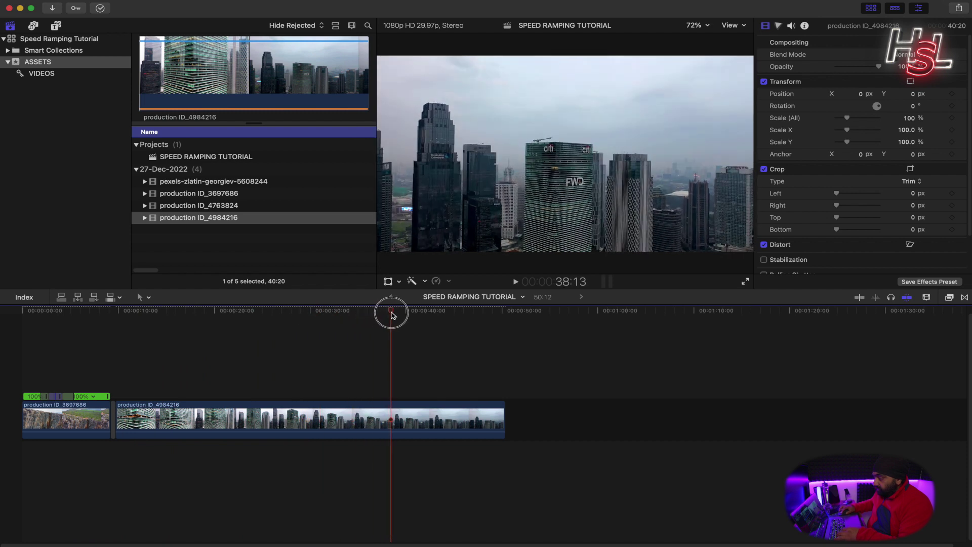
pyautogui.press('cmd+b')
pyautogui.click(480, 425)
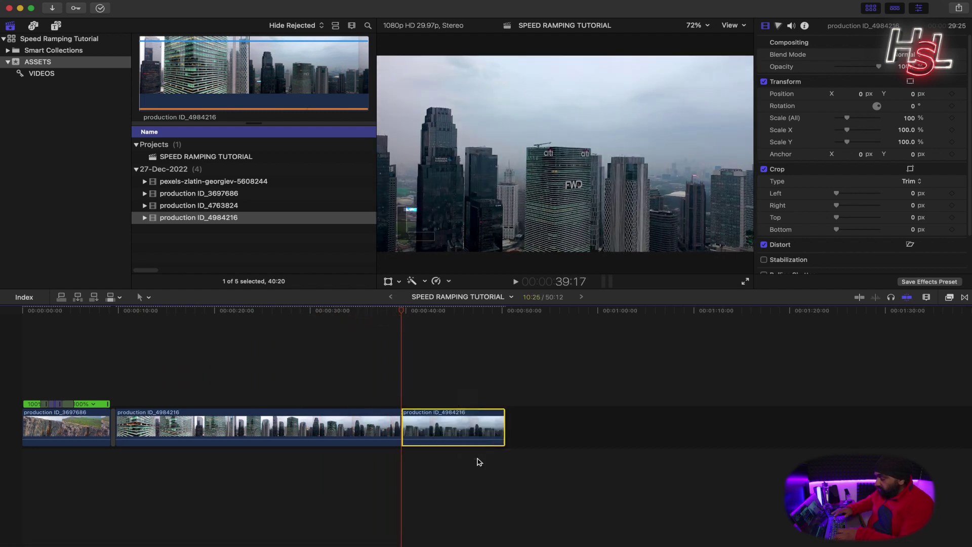
pyautogui.press('Delete')
pyautogui.press('cmd+equal')
pyautogui.press('h')
pyautogui.moveTo(426, 439)
pyautogui.mouseDown()
pyautogui.moveTo(603, 393)
pyautogui.moveTo(623, 357)
pyautogui.mouseUp()
# - Remove the building clip's opening seconds near 12 s, shortening the project to 36:11
pyautogui.moveTo(289, 310); pyautogui.dragTo(262, 311)
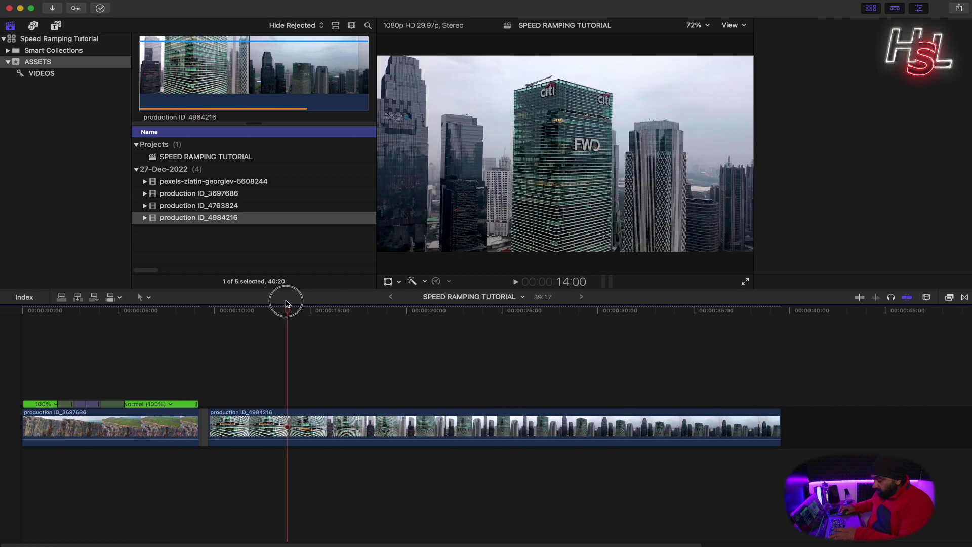
pyautogui.press('a')
pyautogui.click(260, 414)
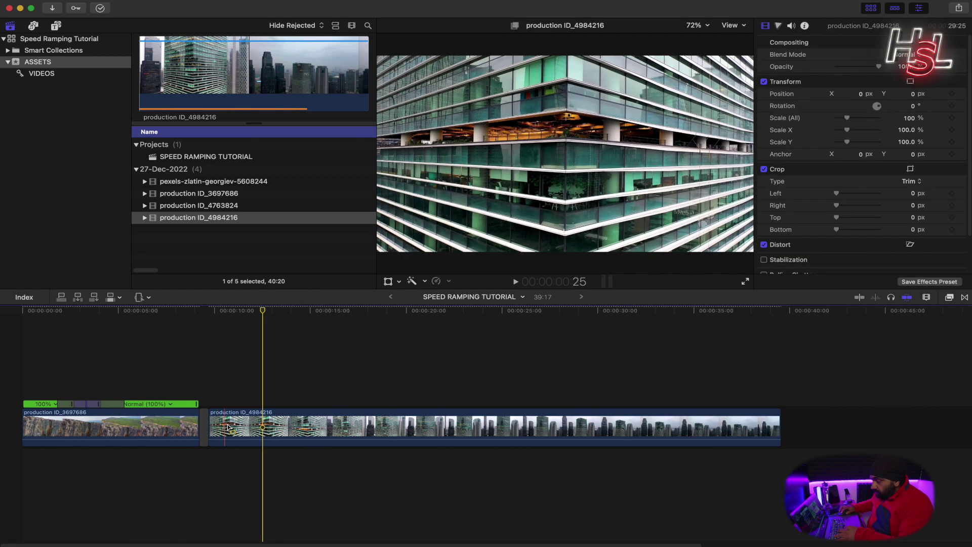
pyautogui.moveTo(262, 310)
pyautogui.mouseDown()
pyautogui.moveTo(251, 323)
pyautogui.moveTo(269, 328)
pyautogui.mouseUp()
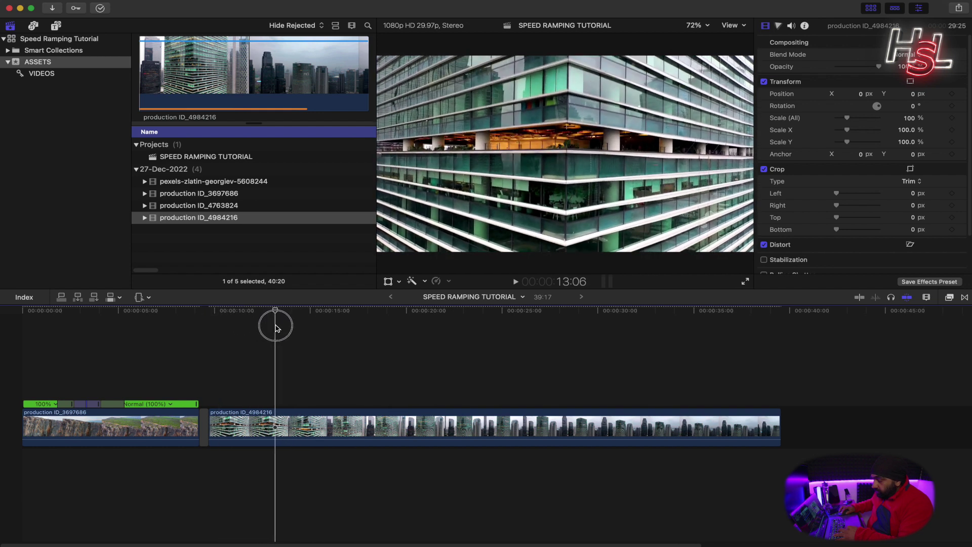
pyautogui.moveTo(269, 328); pyautogui.dragTo(270, 327)
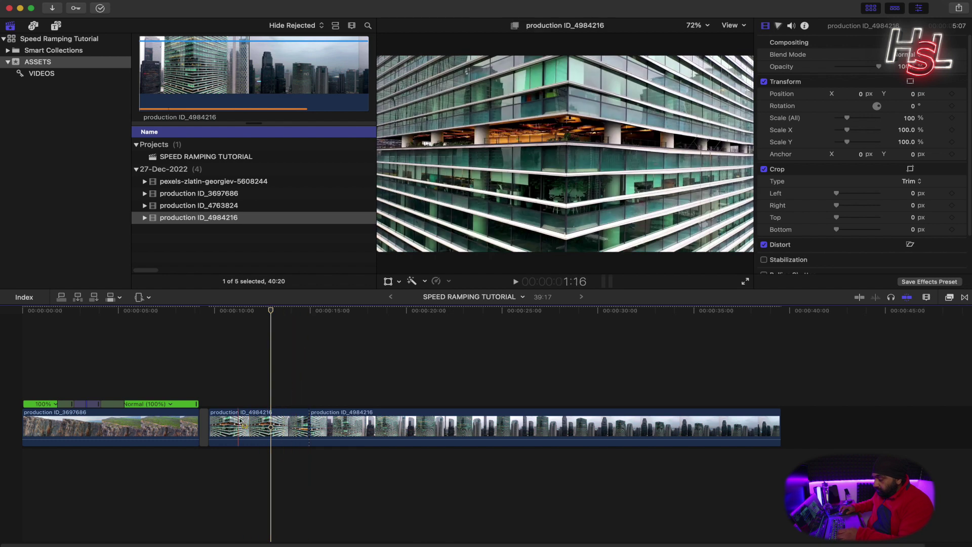
pyautogui.press('super+z')
pyautogui.press('super+shift+z')
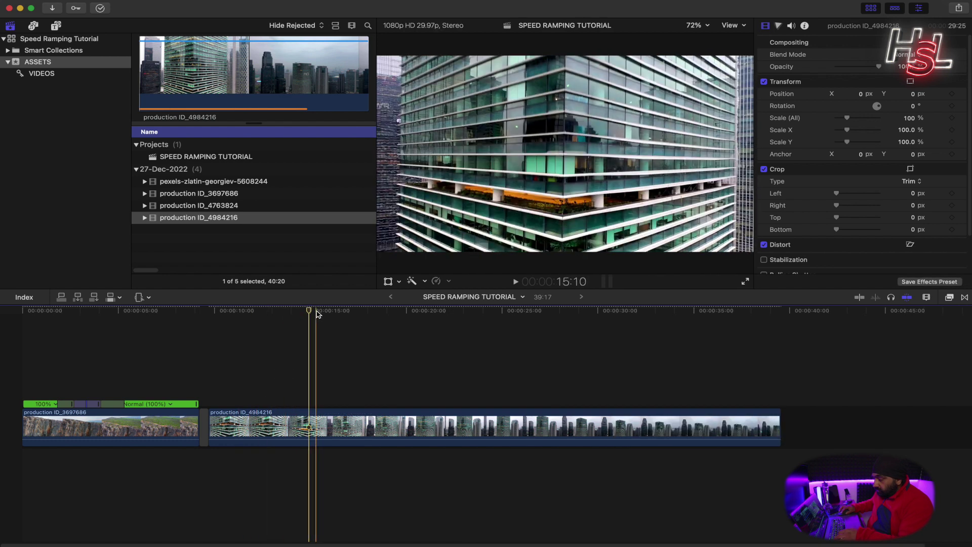
pyautogui.moveTo(308, 311); pyautogui.dragTo(272, 315)
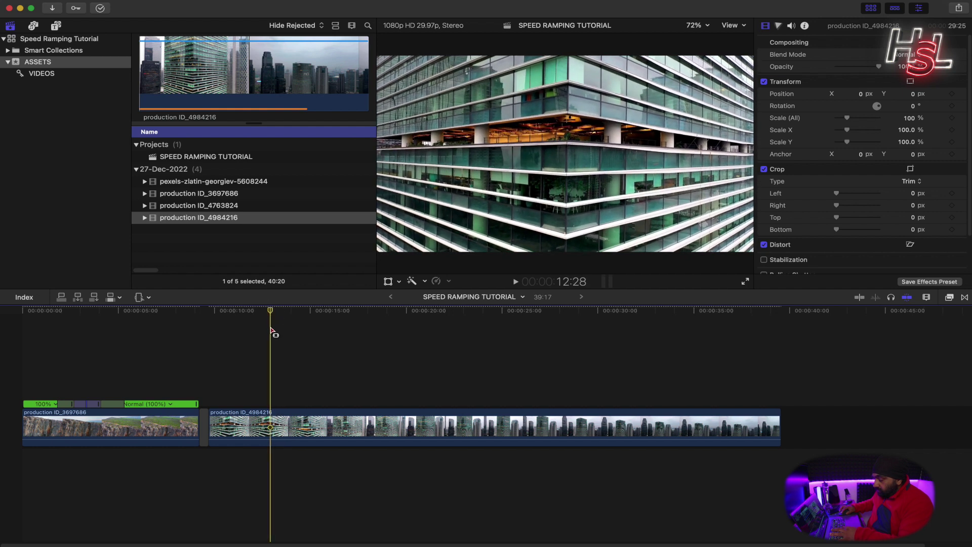
pyautogui.press('a')
pyautogui.click(262, 411)
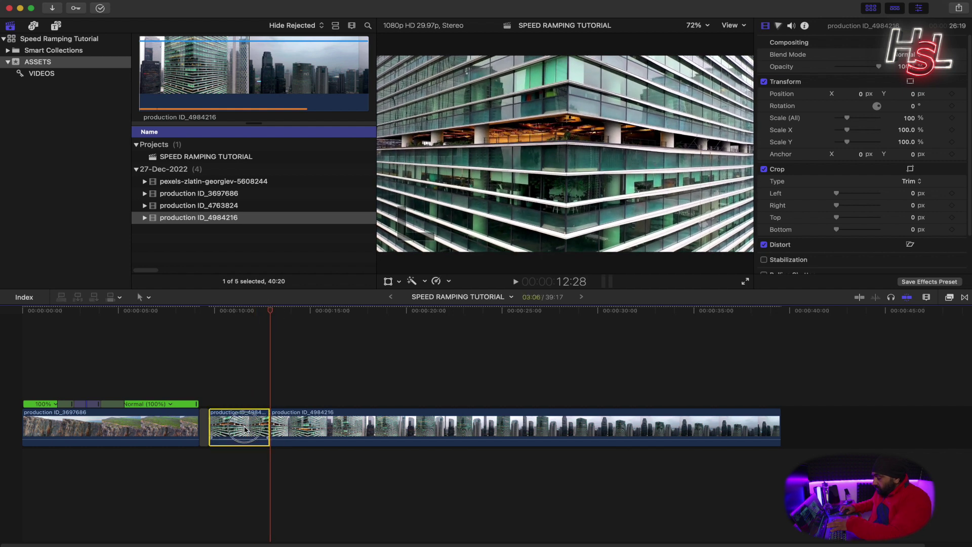
pyautogui.press('Delete')
# - Mark a 16:13 range in the building clip for the fast section
pyautogui.press('super+4')
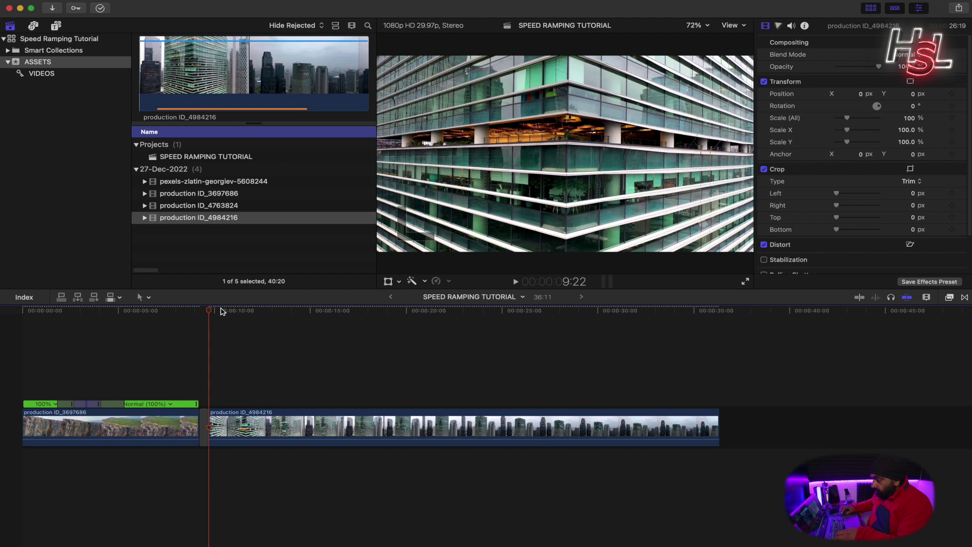
pyautogui.moveTo(221, 311); pyautogui.dragTo(256, 311)
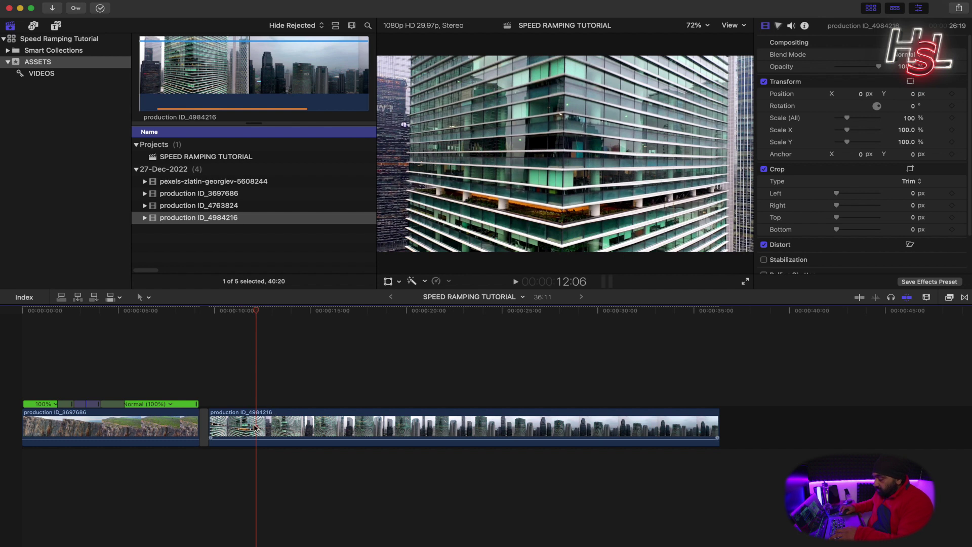
pyautogui.press('b')
pyautogui.moveTo(256, 424); pyautogui.dragTo(570, 431)
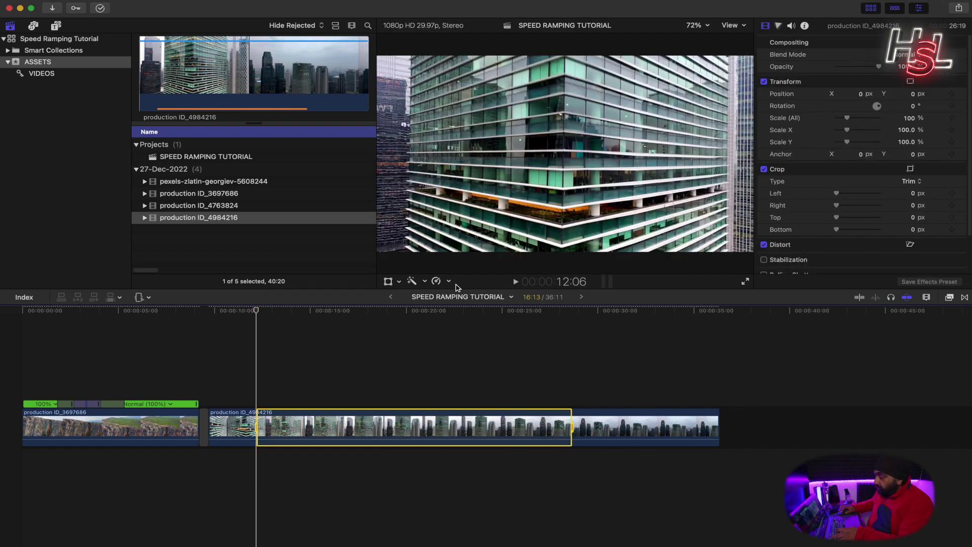
# - Speed the marked range up to Fast 2000%, cutting the project to 20:23
pyautogui.click(449, 281)
pyautogui.moveTo(462, 303)
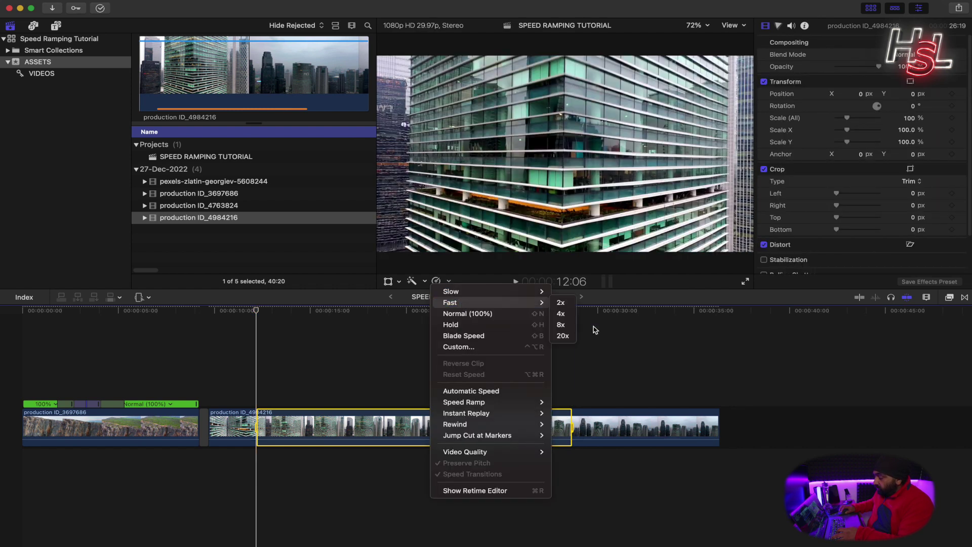
pyautogui.click(564, 335)
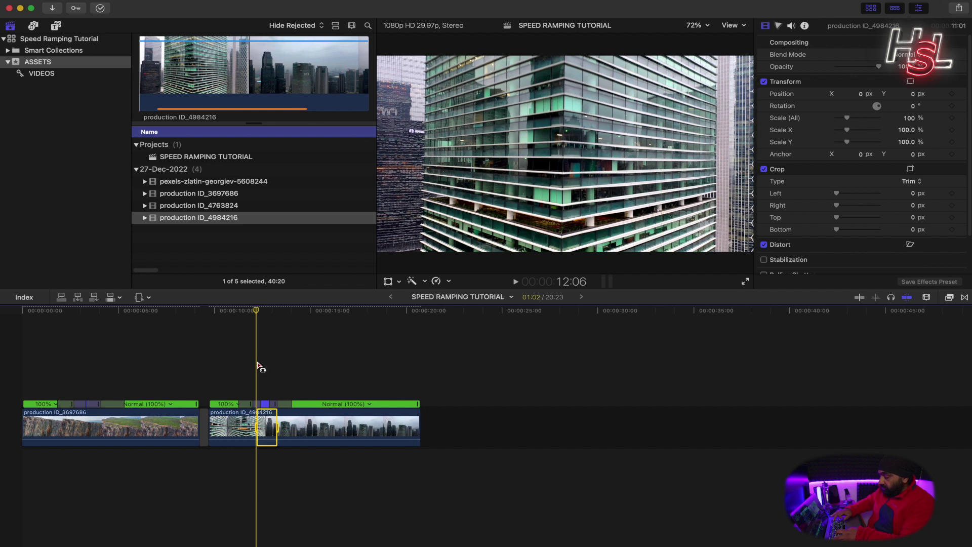
pyautogui.press('super+equal')
pyautogui.press('super+equal')
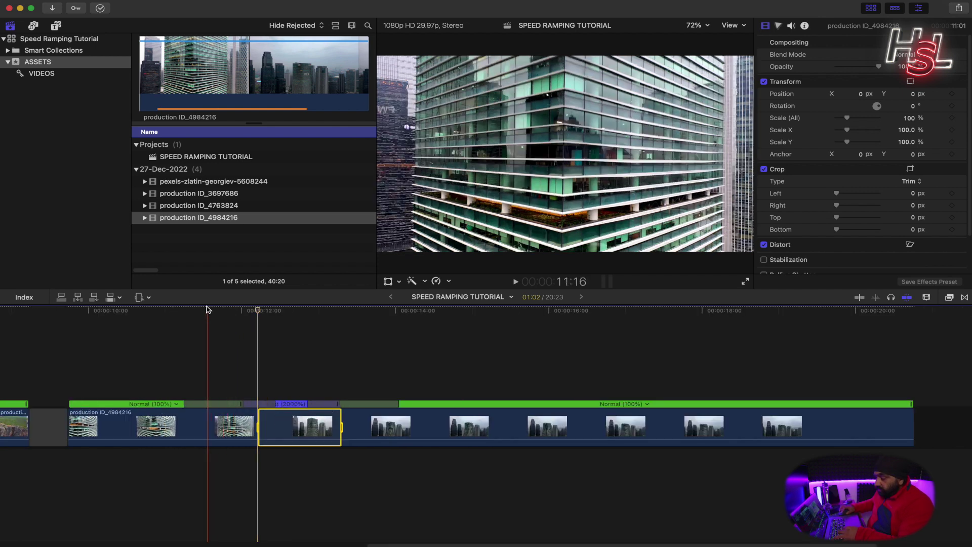
# - Play the city clip full screen from about 9:27
pyautogui.click(177, 312)
pyautogui.click(104, 312)
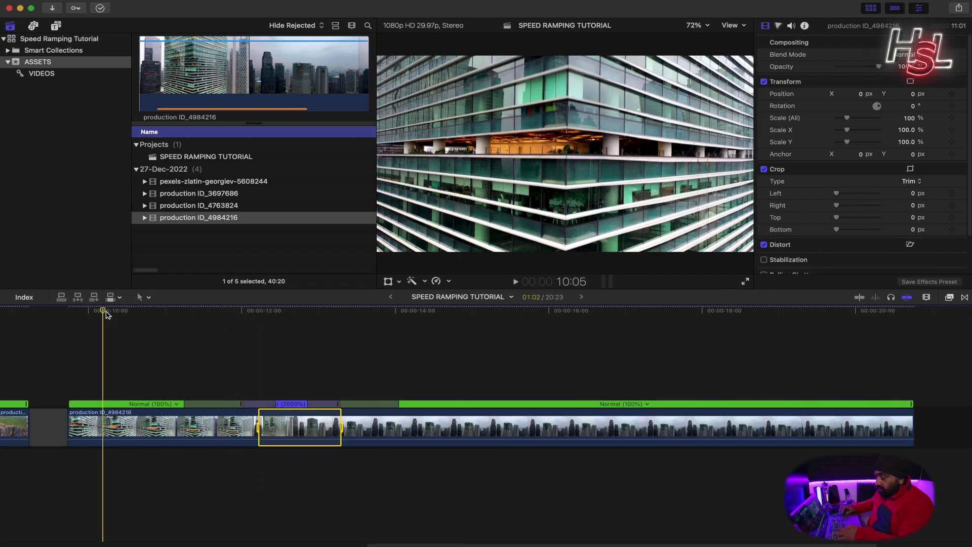
pyautogui.moveTo(105, 314); pyautogui.dragTo(81, 311)
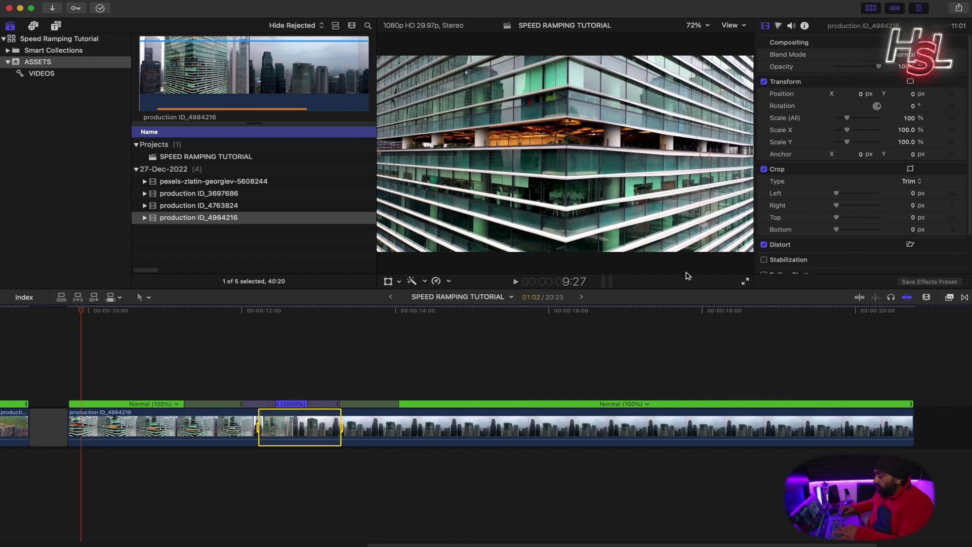
pyautogui.click(747, 283)
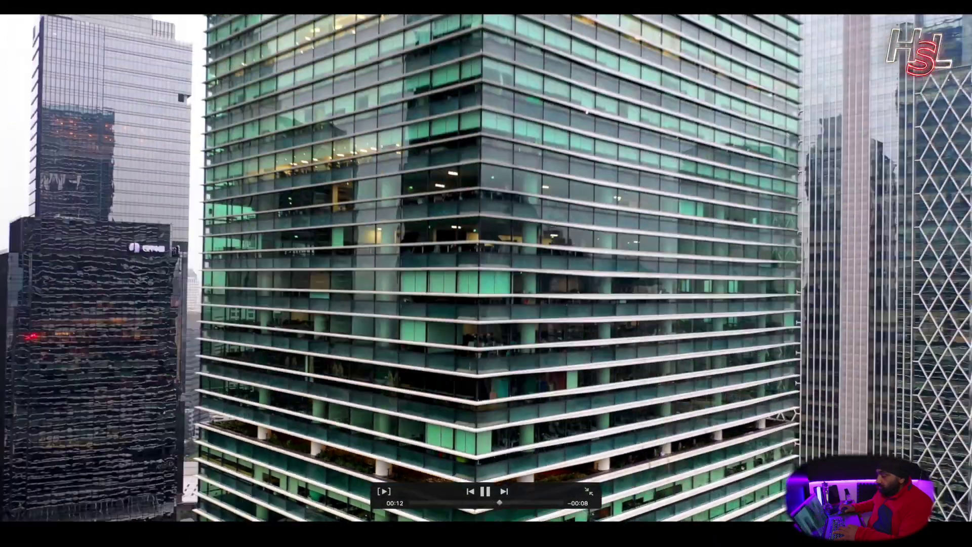
# - Exit full-screen playback, returning to the editor paused at 13:21
pyautogui.press('Escape')
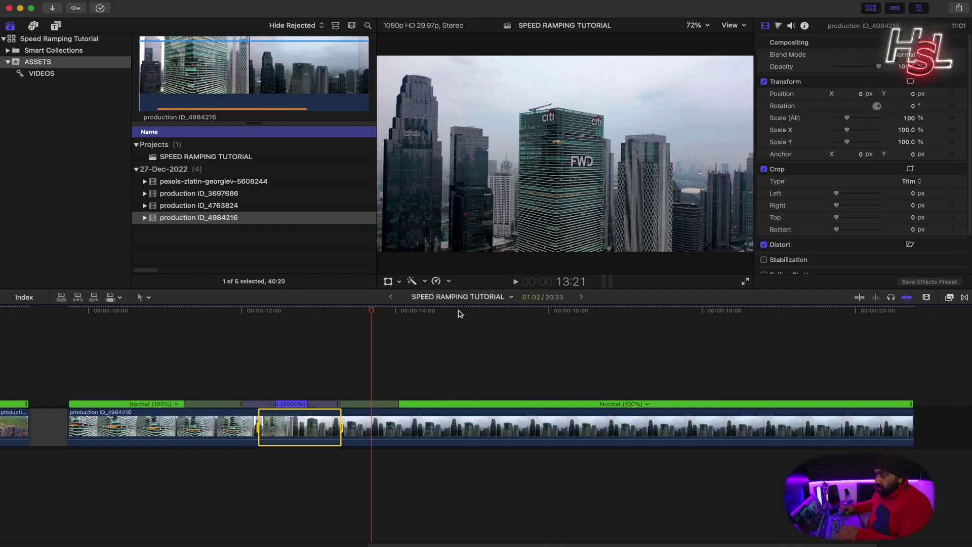
# - Check the background tasks and the Playback preferences, then close both
pyautogui.click(99, 8)
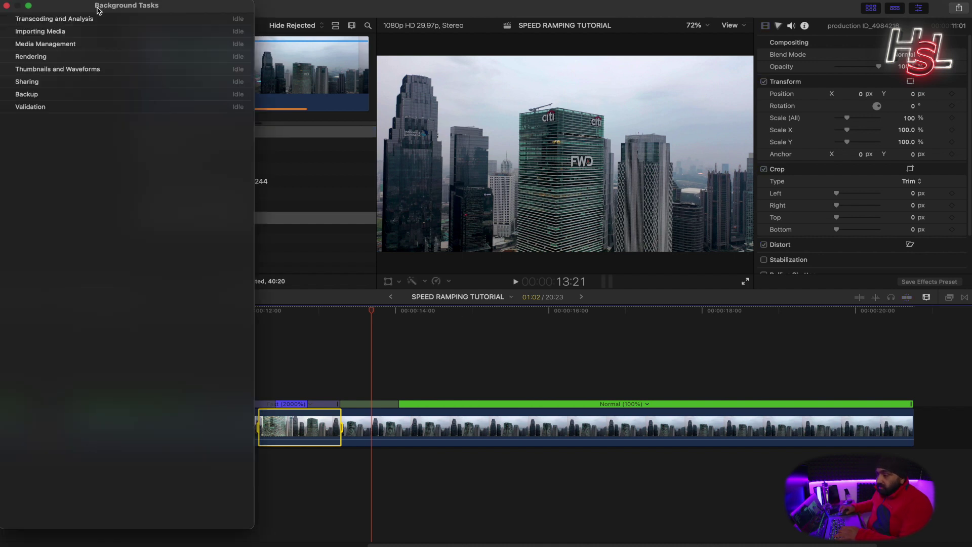
pyautogui.click(7, 7)
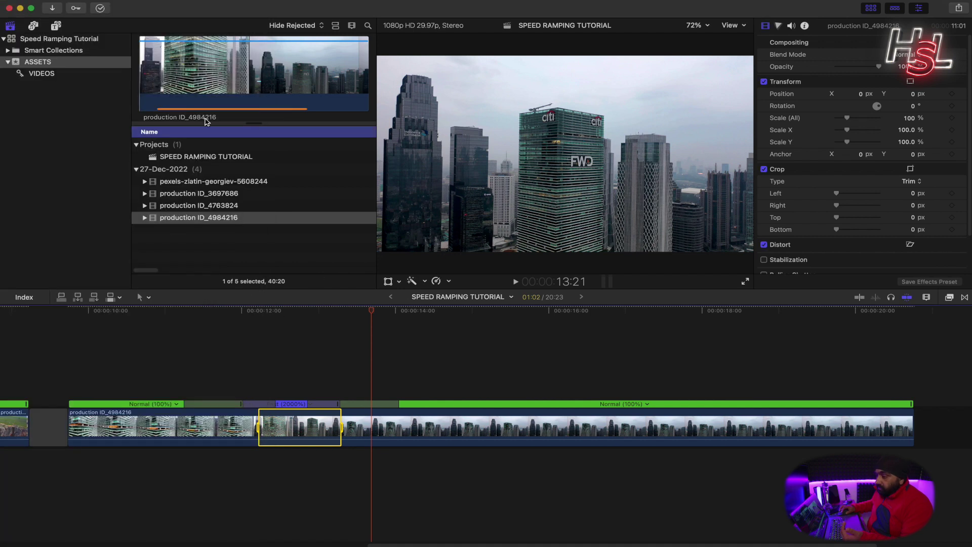
pyautogui.click(45, 1)
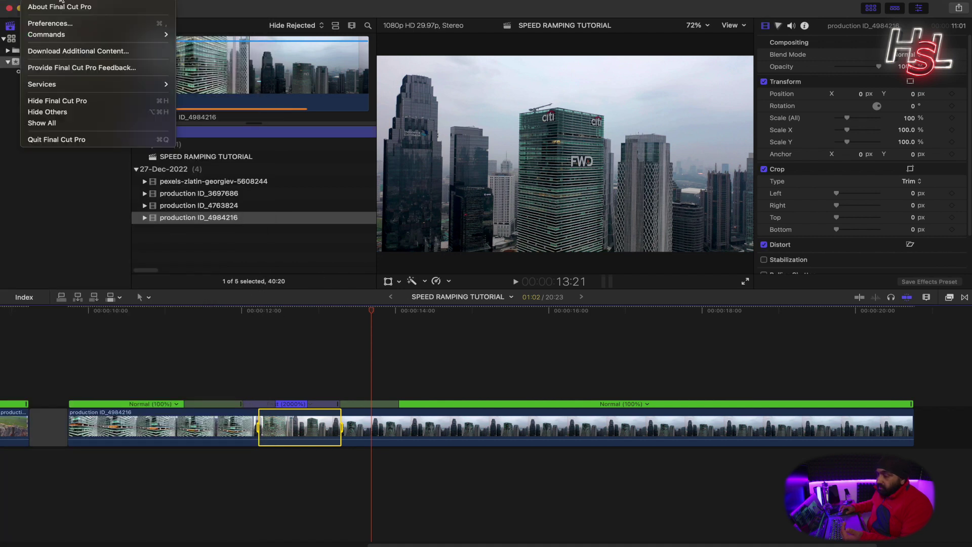
pyautogui.click(63, 27)
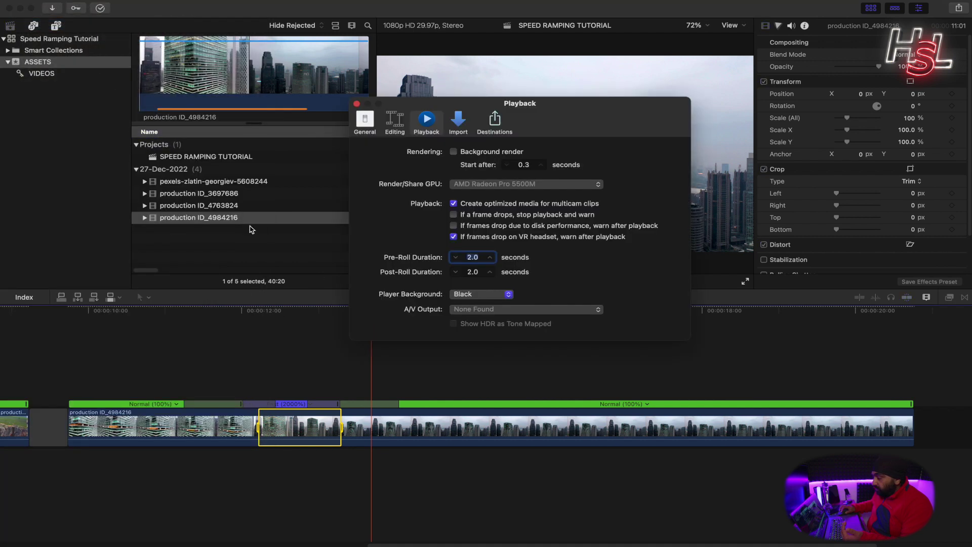
pyautogui.click(357, 104)
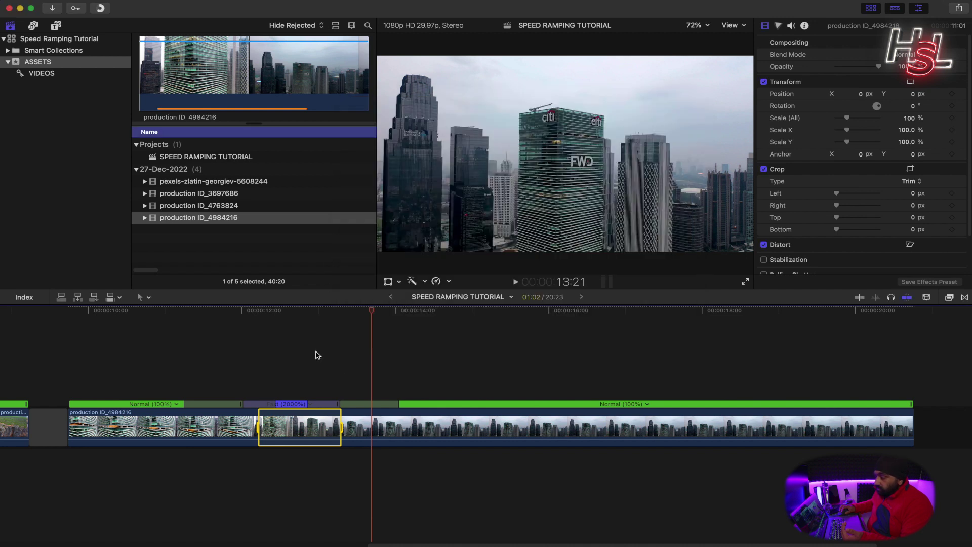
# - Recheck rendering progress, then play the city clip full screen from 10:04
pyautogui.click(99, 9)
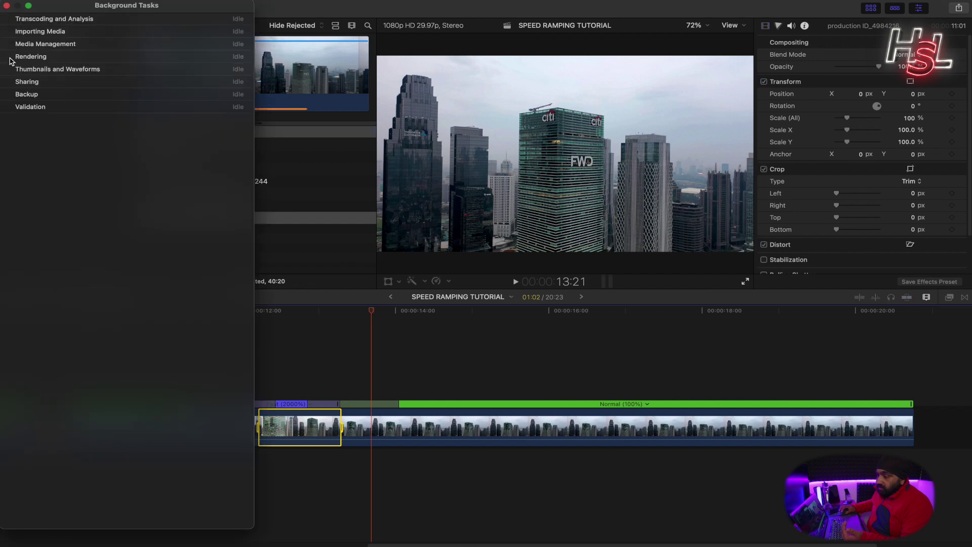
pyautogui.click(7, 5)
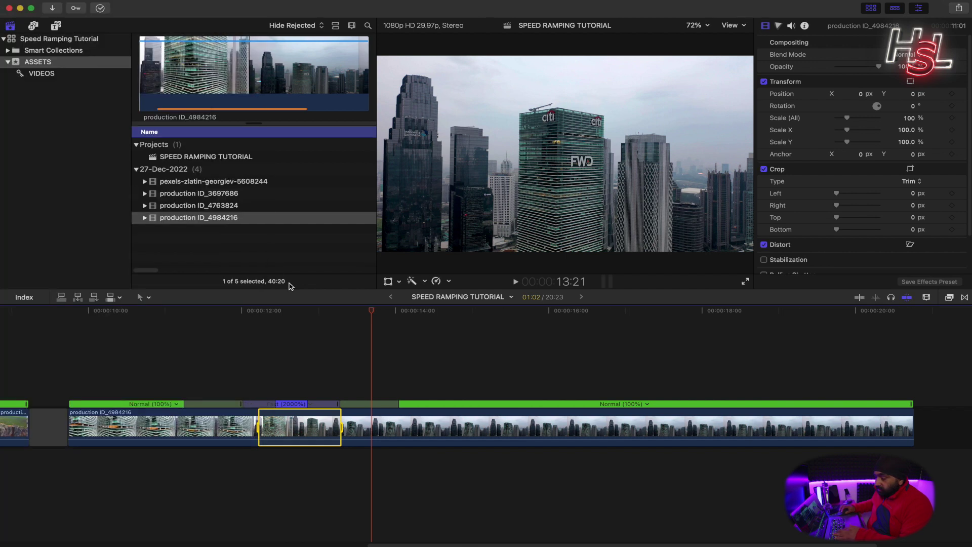
pyautogui.moveTo(244, 307); pyautogui.dragTo(99, 302)
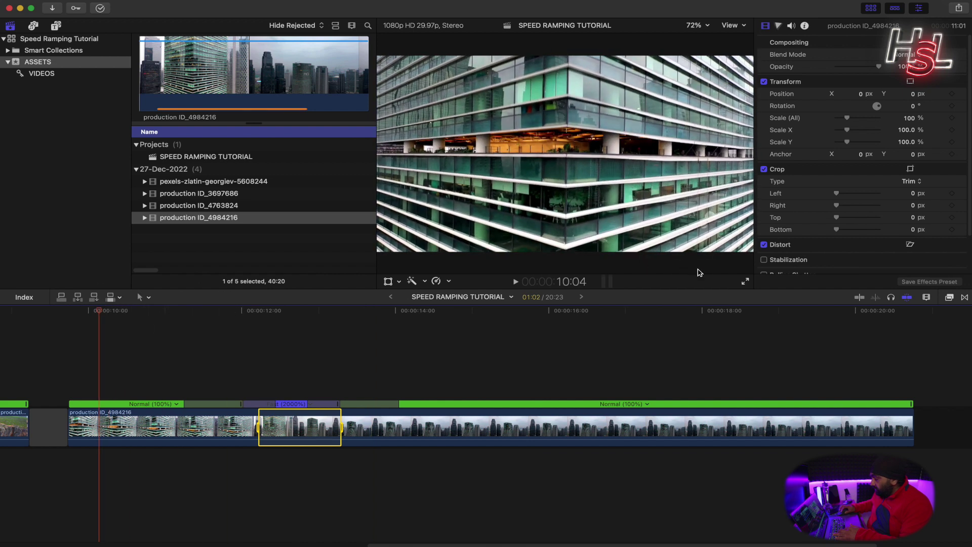
pyautogui.click(744, 280)
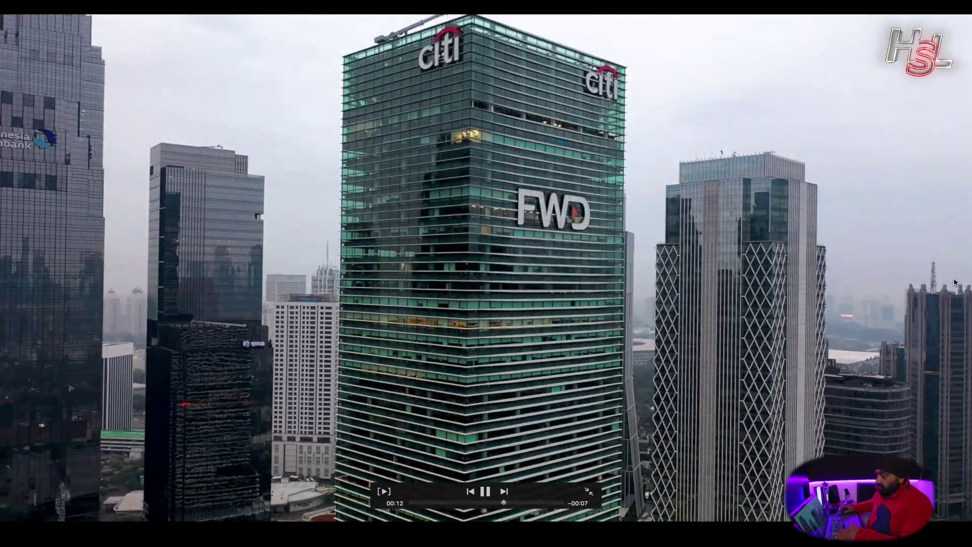
# - Leave full screen and view the 2000% section's speed options without changing them
pyautogui.press('space')
pyautogui.press('Escape')
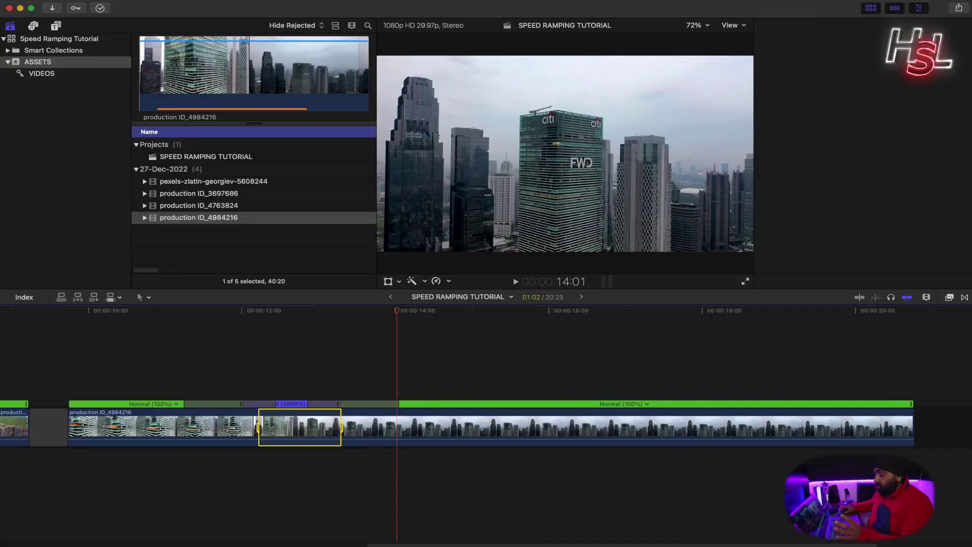
pyautogui.click(307, 405)
pyautogui.click(310, 394)
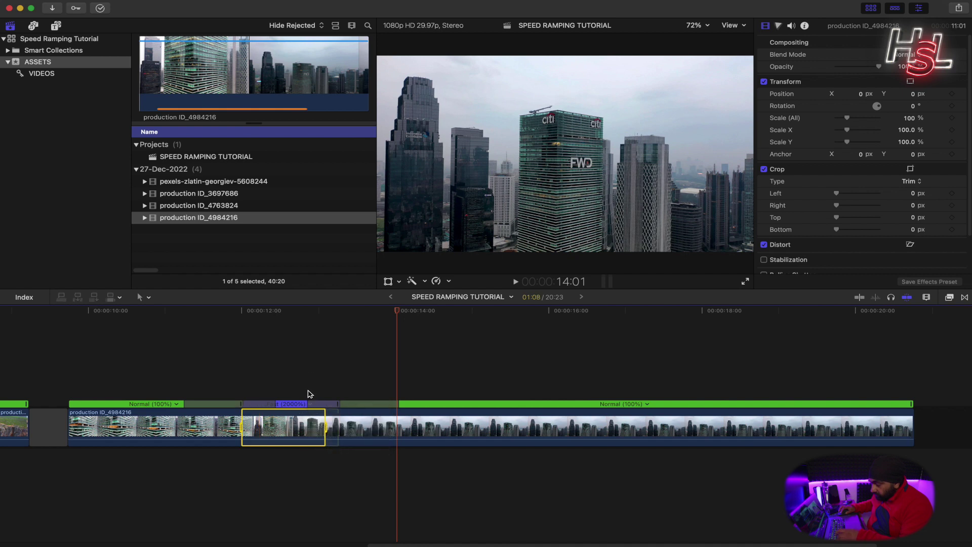
pyautogui.click(308, 404)
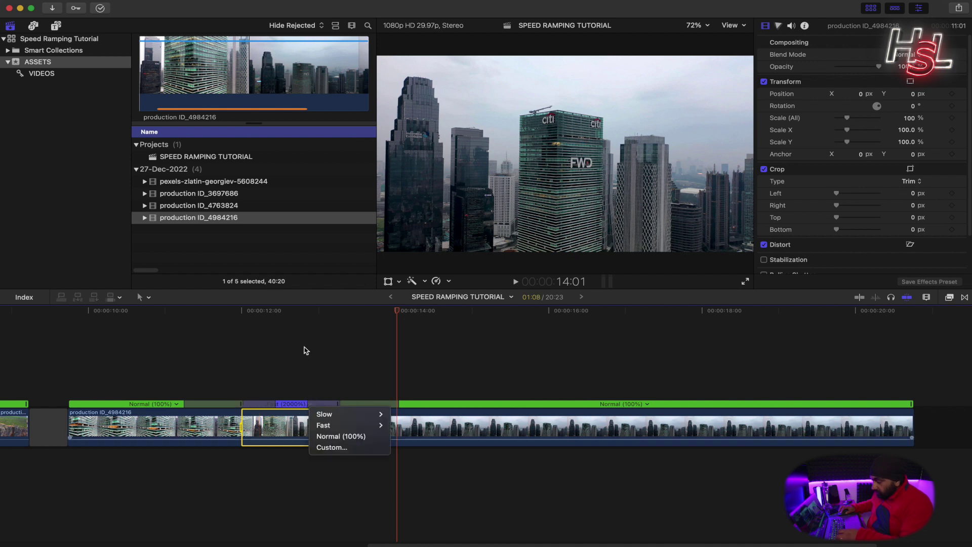
pyautogui.click(293, 309)
# - Lengthen the speed transition into the city clip's Fast 2000% section
pyautogui.press('super+equal')
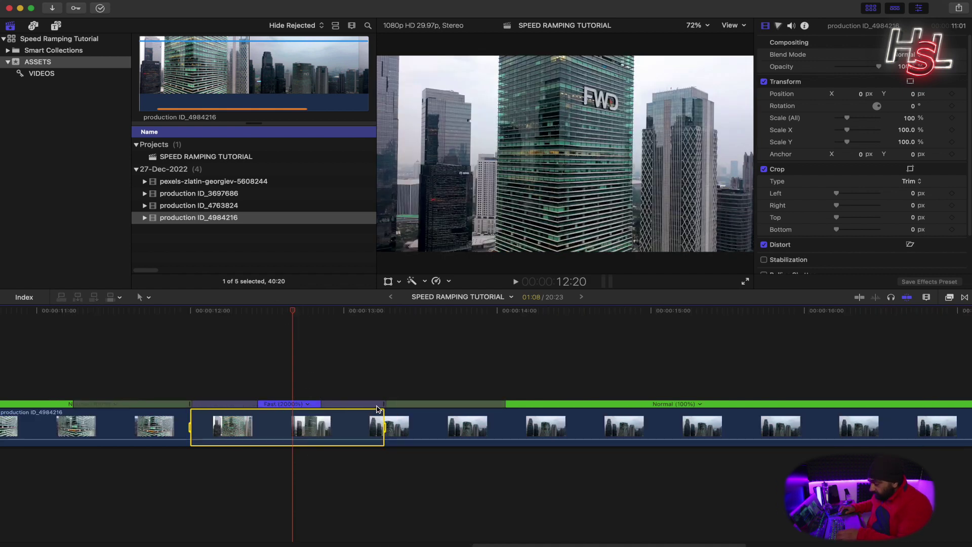
pyautogui.click(320, 403)
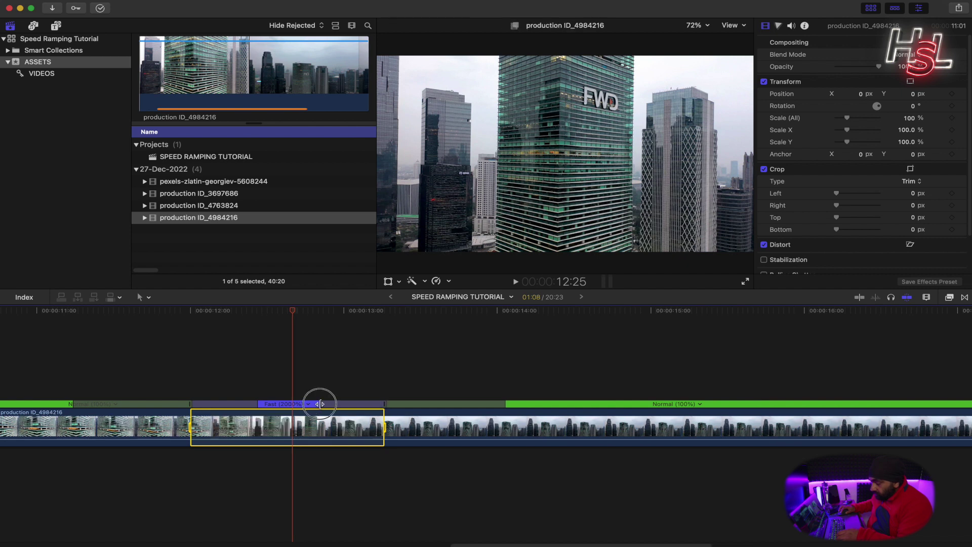
pyautogui.click(294, 402)
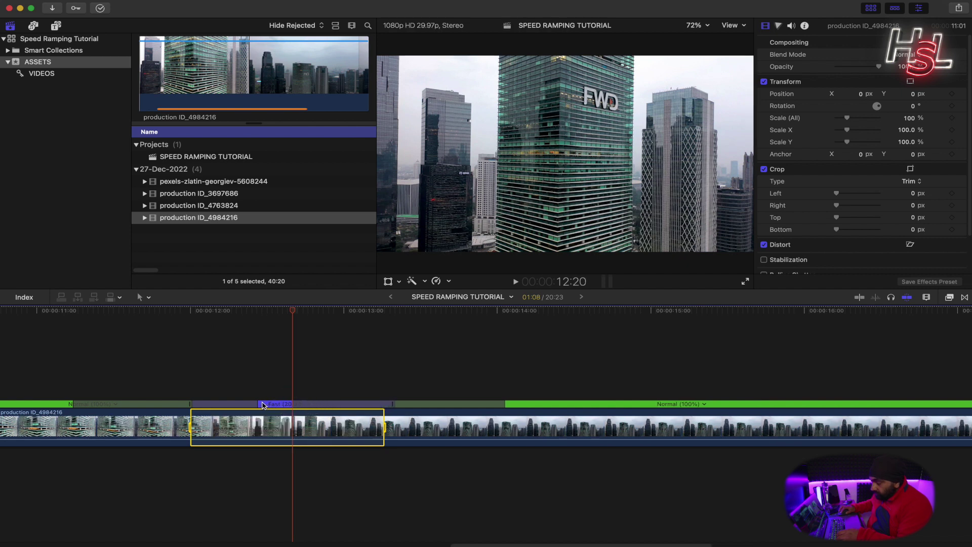
pyautogui.moveTo(259, 404); pyautogui.dragTo(284, 402)
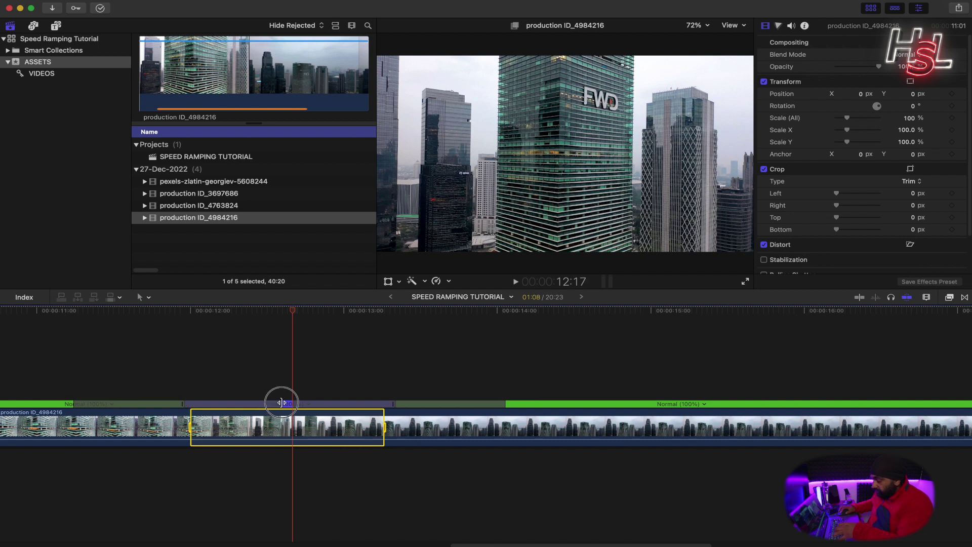
pyautogui.press('super+minus')
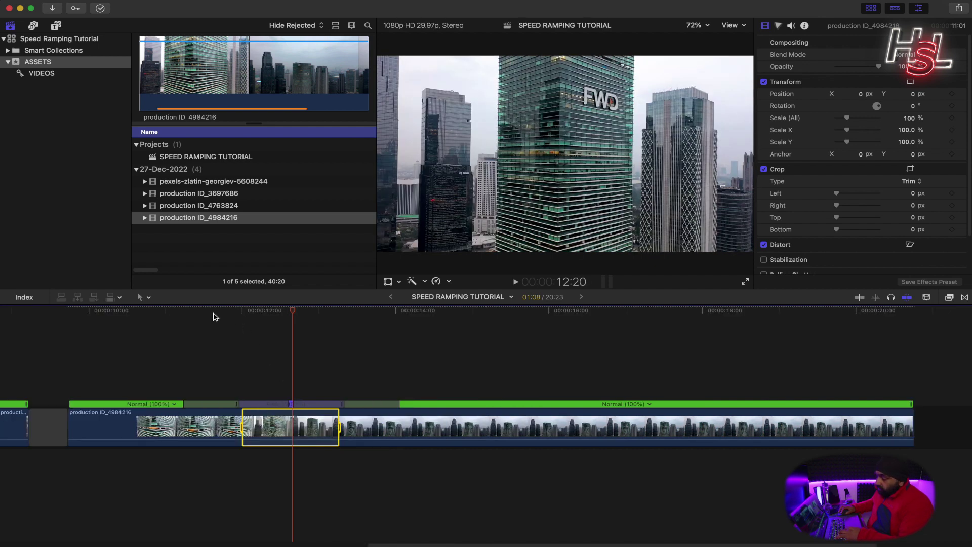
# - Play the city clip full screen from about 9:26
pyautogui.click(171, 310)
pyautogui.moveTo(171, 311); pyautogui.dragTo(78, 310)
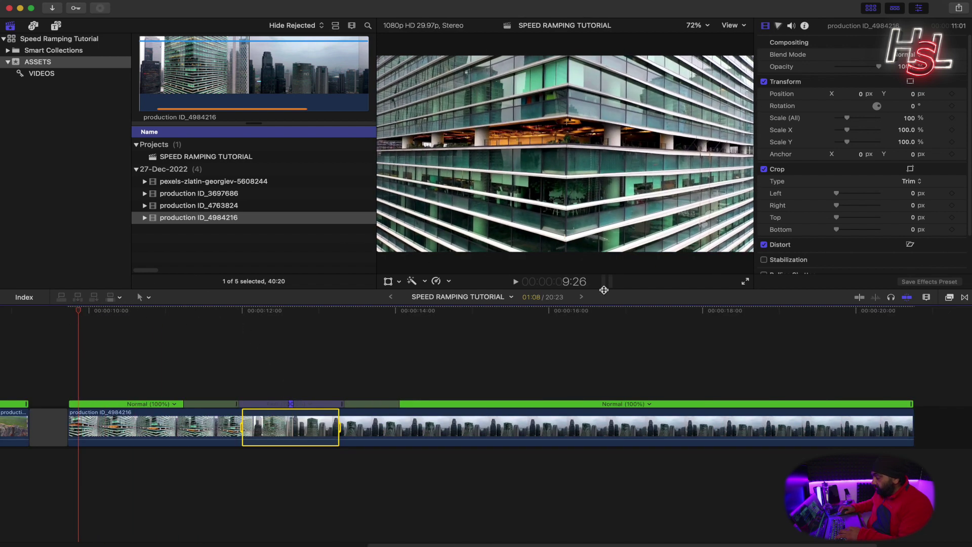
pyautogui.click(746, 281)
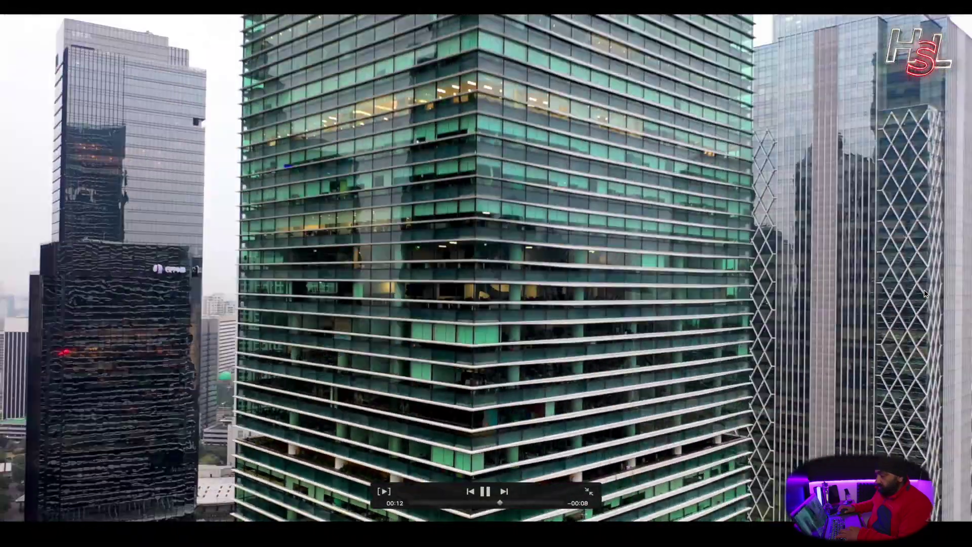
# - Replay the city clip full screen from 9:22, then zoom out to show both clips
pyautogui.press('Escape')
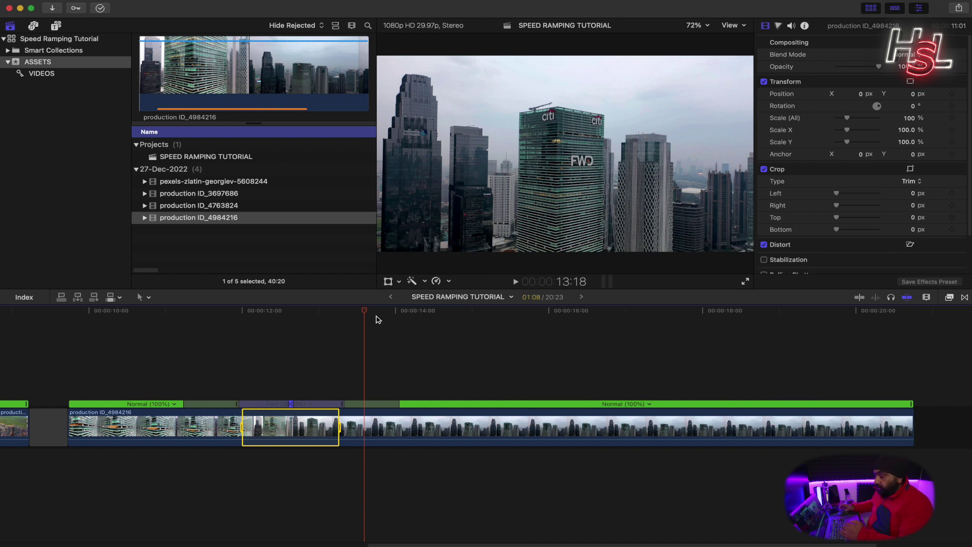
pyautogui.click(74, 310)
pyautogui.click(752, 281)
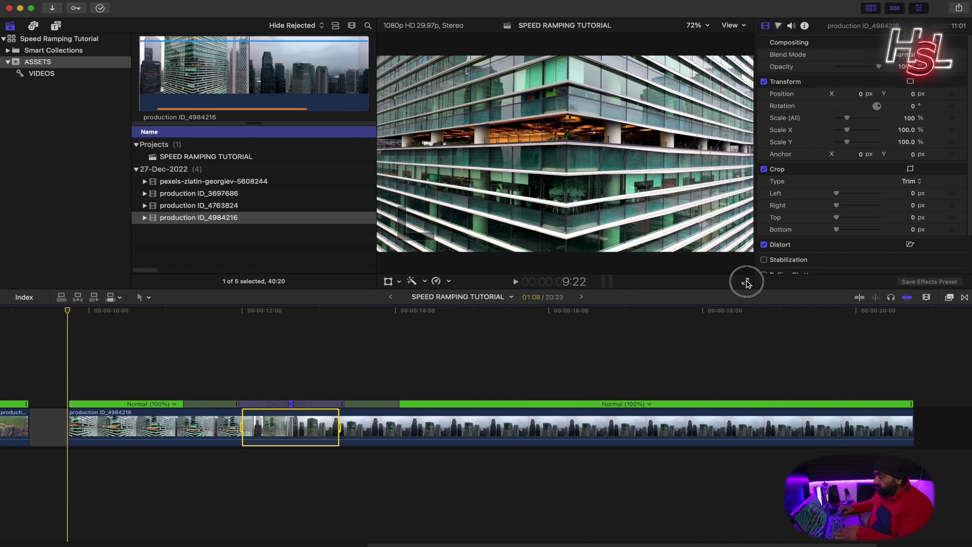
pyautogui.press('space')
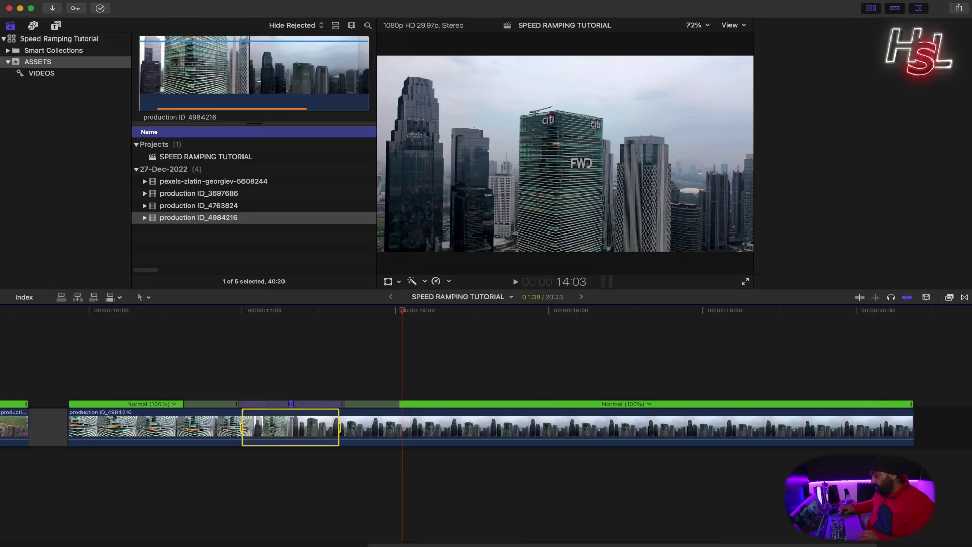
pyautogui.press('super+4')
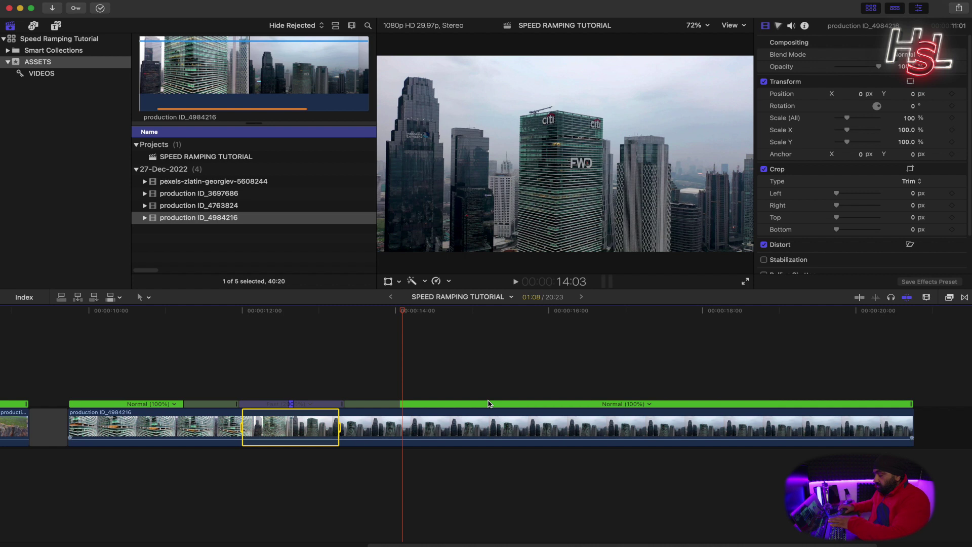
pyautogui.press('super+minus')
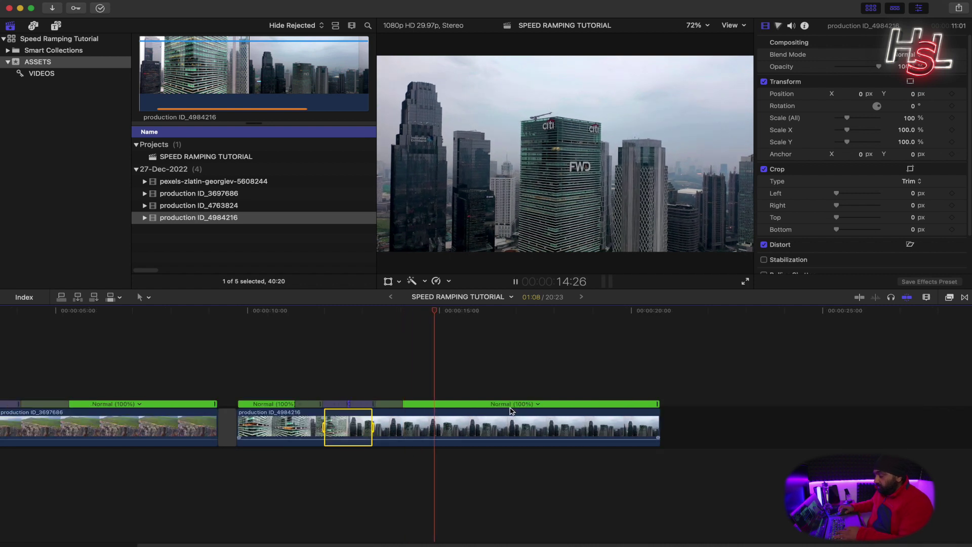
# - Split off and delete the city clip's leftover tail
pyautogui.click(510, 369)
pyautogui.press('super+b')
pyautogui.click(543, 444)
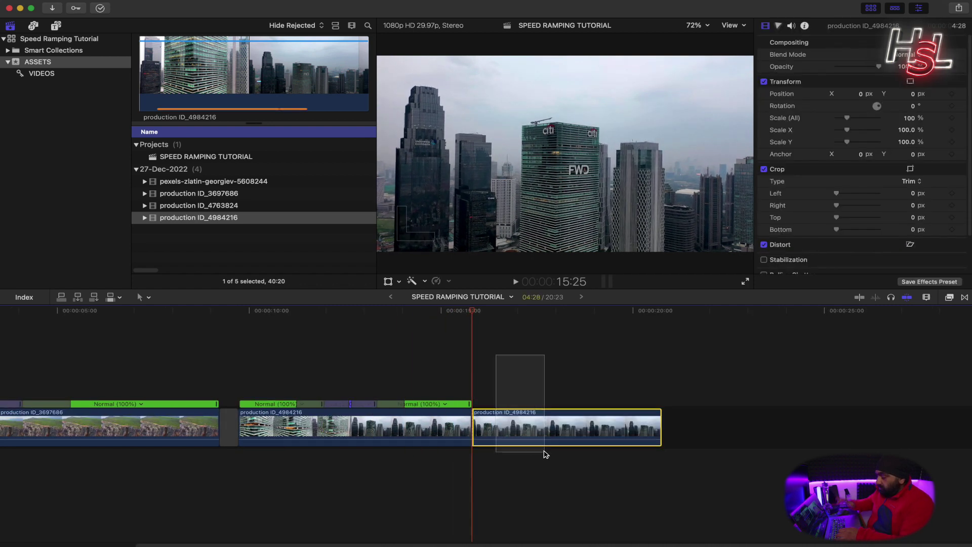
pyautogui.press('Delete')
pyautogui.press('Home')
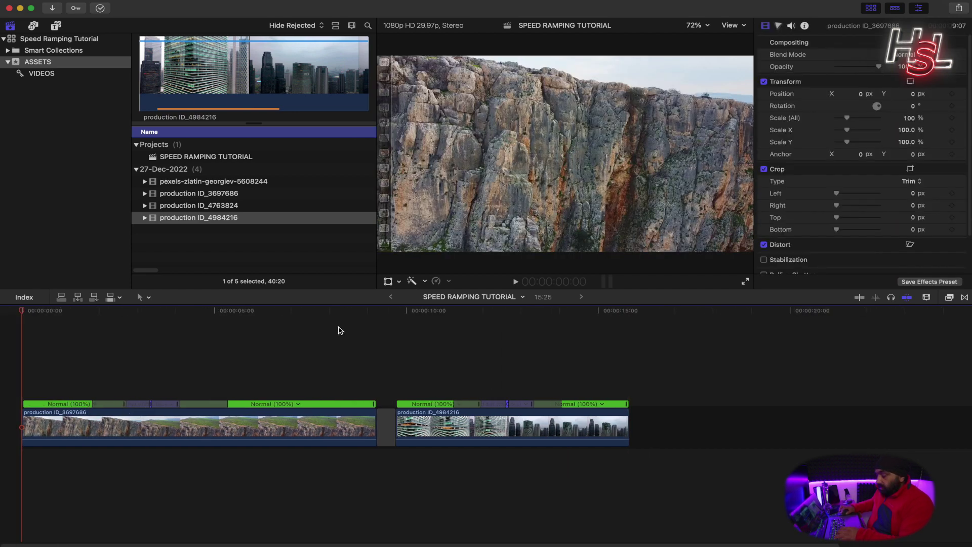
# - Preview the project full screen, then select the mountain clip production ID_4763824 in the browser
pyautogui.moveTo(168, 394); pyautogui.dragTo(246, 395)
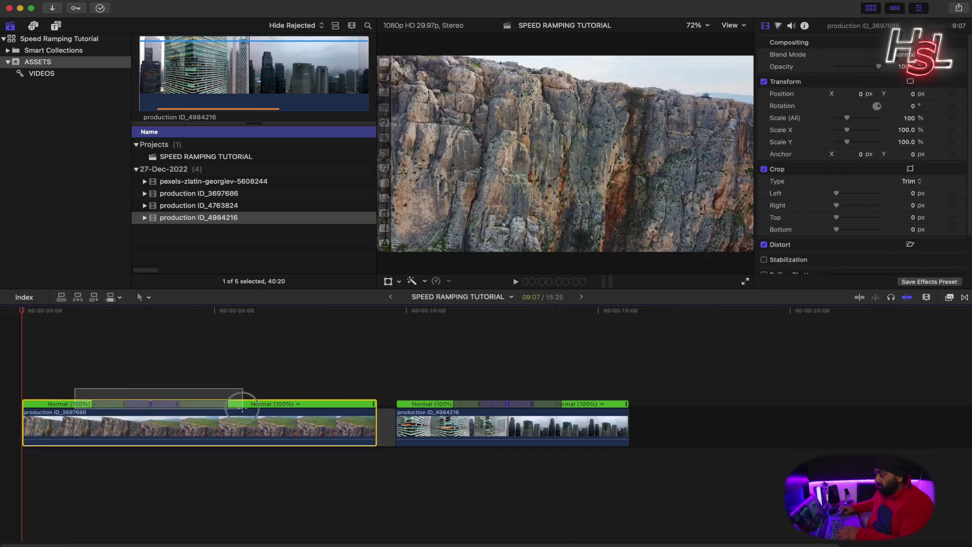
pyautogui.moveTo(434, 388); pyautogui.dragTo(578, 396)
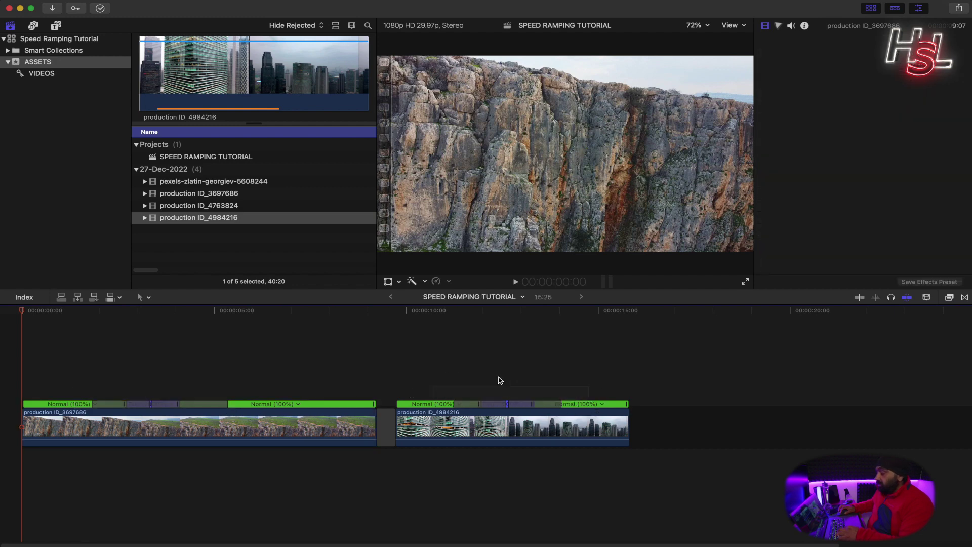
pyautogui.click(470, 360)
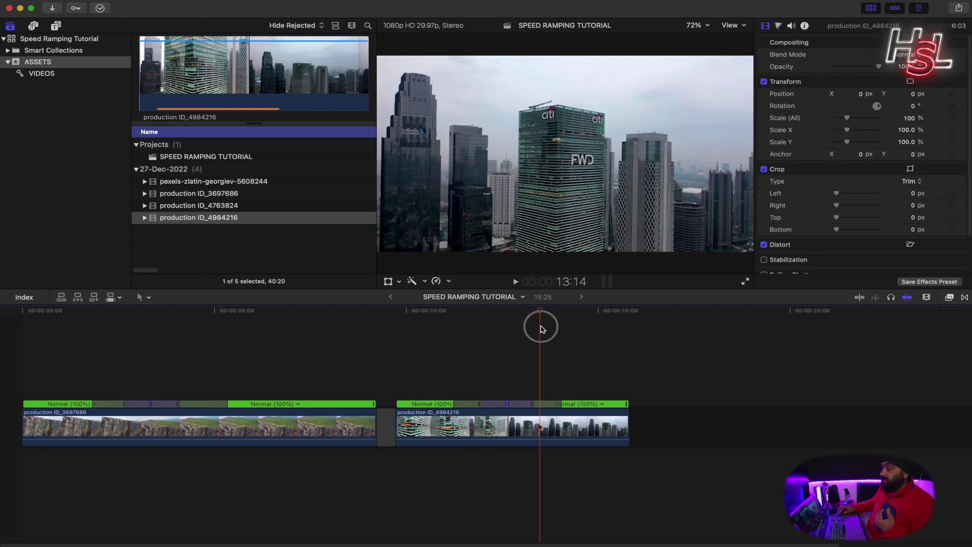
pyautogui.click(496, 335)
pyautogui.moveTo(496, 334)
pyautogui.mouseDown()
pyautogui.moveTo(458, 337)
pyautogui.moveTo(580, 343)
pyautogui.moveTo(443, 346)
pyautogui.mouseUp()
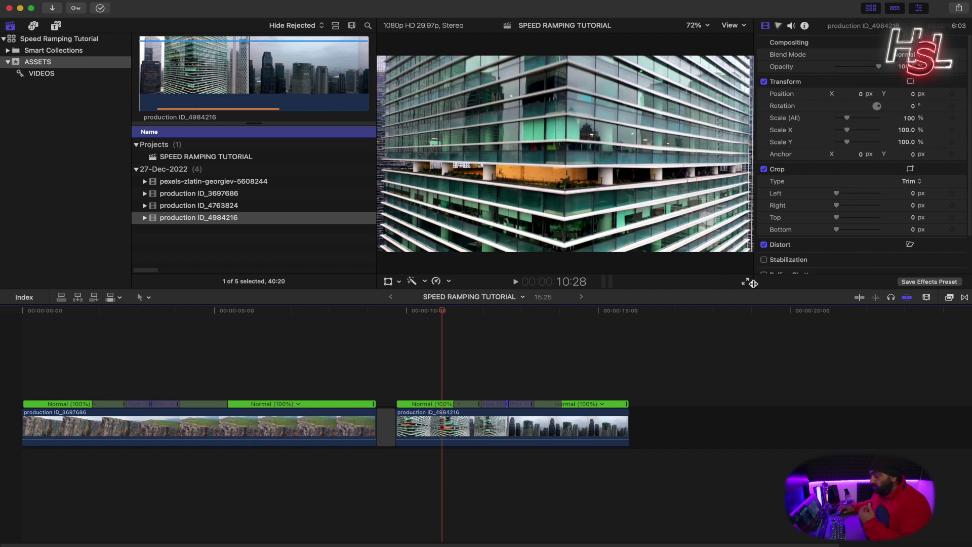
pyautogui.click(744, 282)
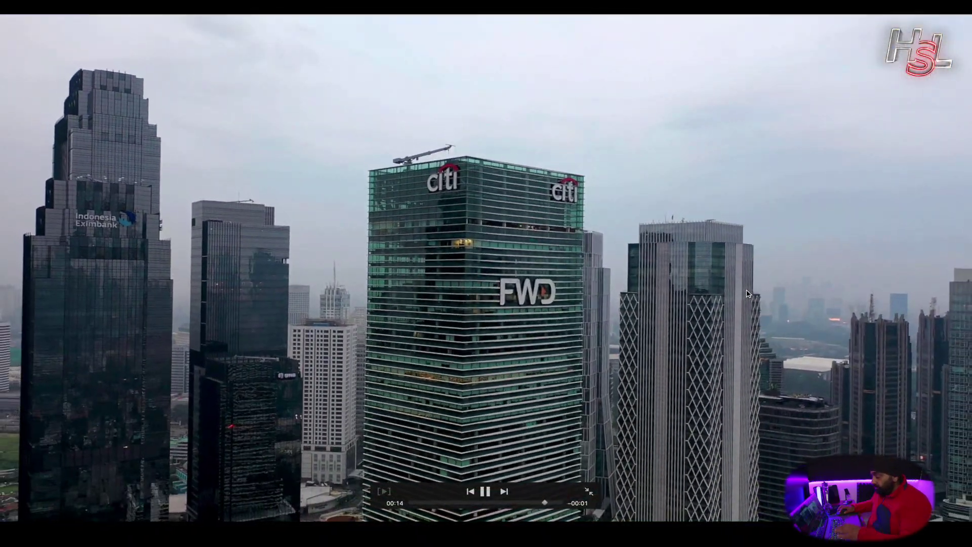
pyautogui.press('Escape')
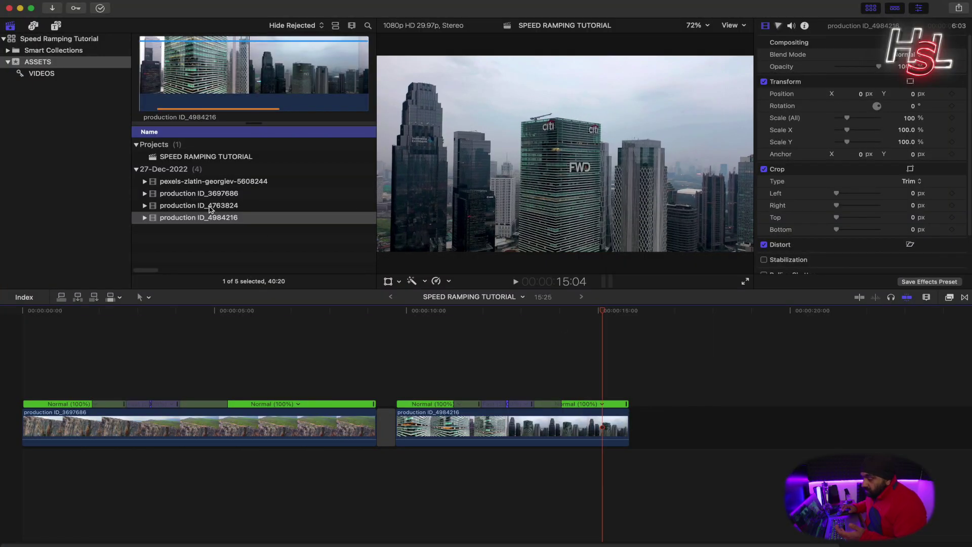
pyautogui.click(211, 207)
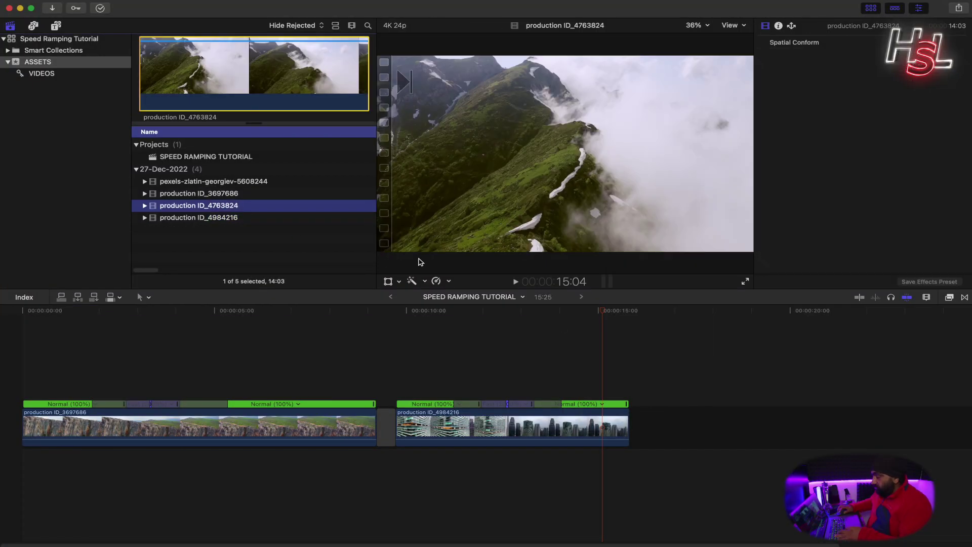
# - Add production ID_4763824 after the city clip and scrub to about 20 s for the split
pyautogui.click(656, 311)
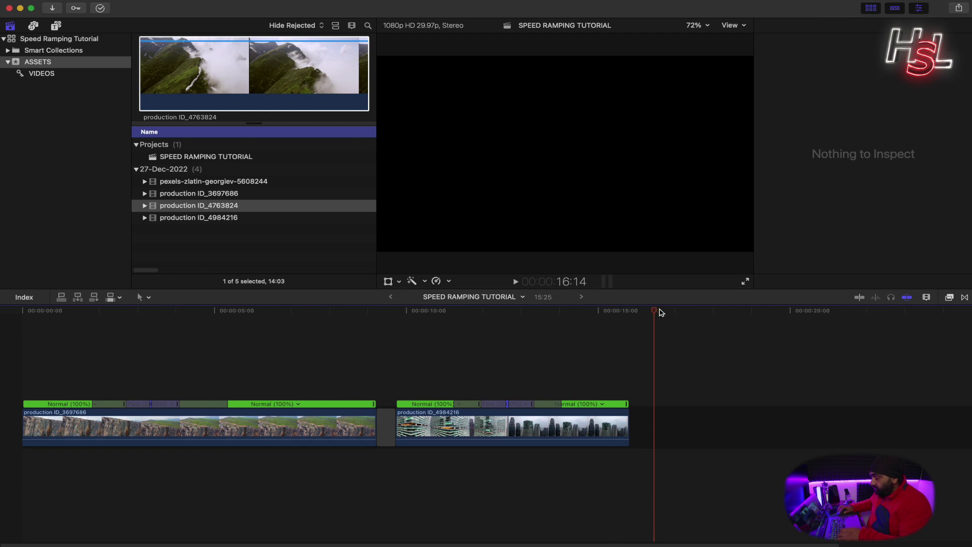
pyautogui.press('w')
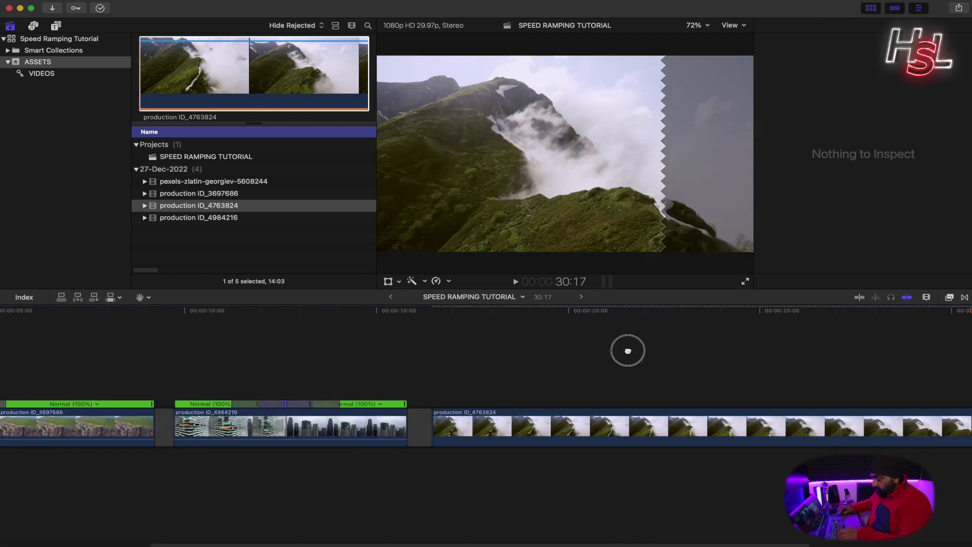
pyautogui.moveTo(627, 351); pyautogui.dragTo(489, 330)
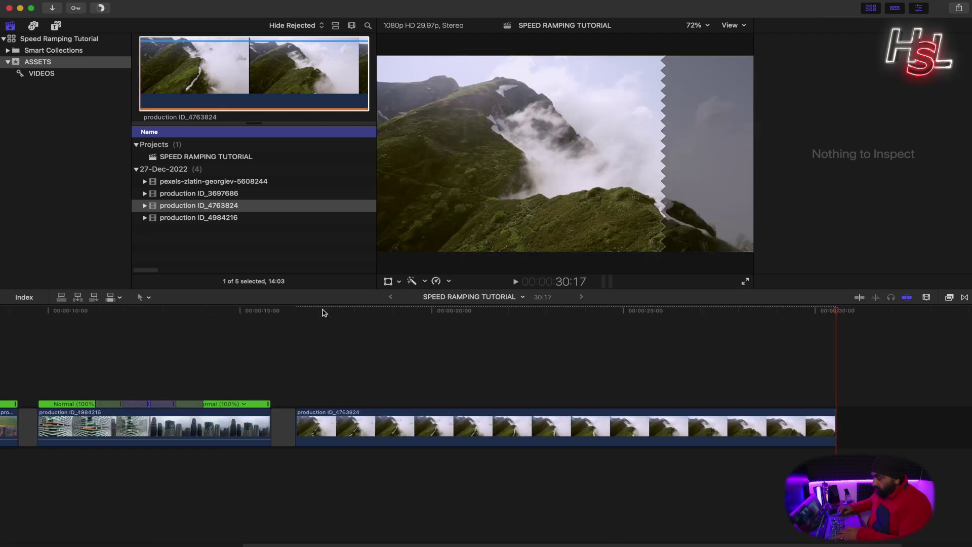
pyautogui.moveTo(305, 311)
pyautogui.mouseDown()
pyautogui.moveTo(680, 329)
pyautogui.moveTo(442, 329)
pyautogui.mouseUp()
# - Cut and delete the mountain clip's opening piece (project now 26:23), then mark an 08:16 middle range
pyautogui.press('super+b')
pyautogui.click(351, 421)
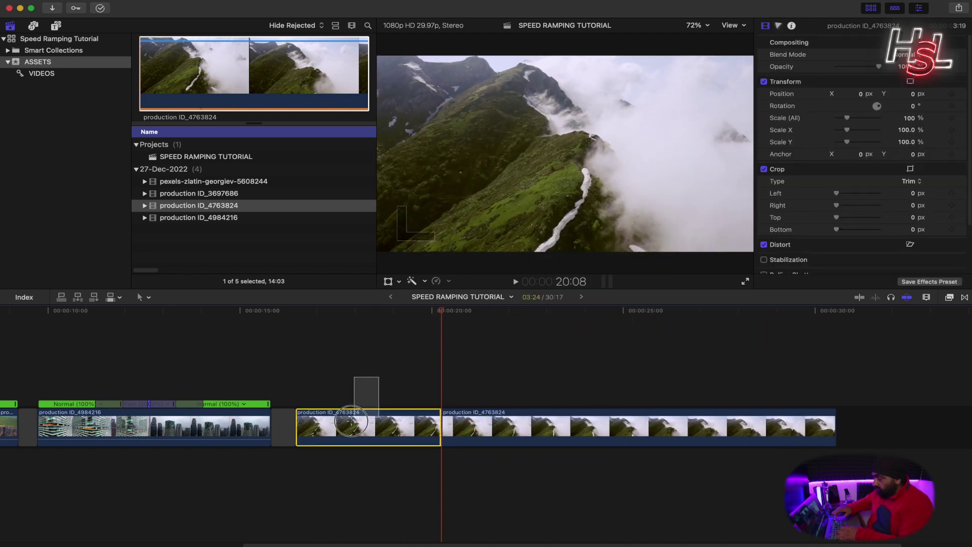
pyautogui.press('Delete')
pyautogui.press('t')
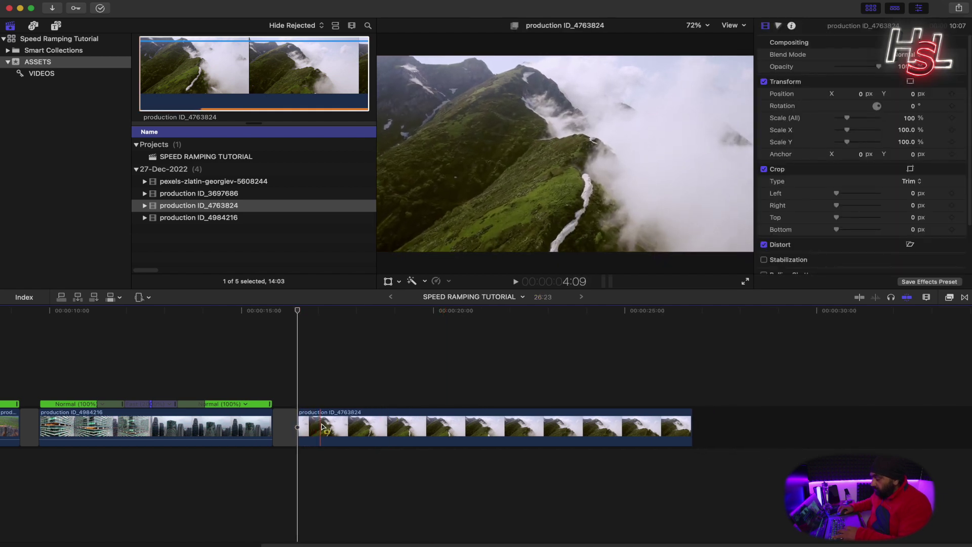
pyautogui.moveTo(324, 428); pyautogui.dragTo(650, 431)
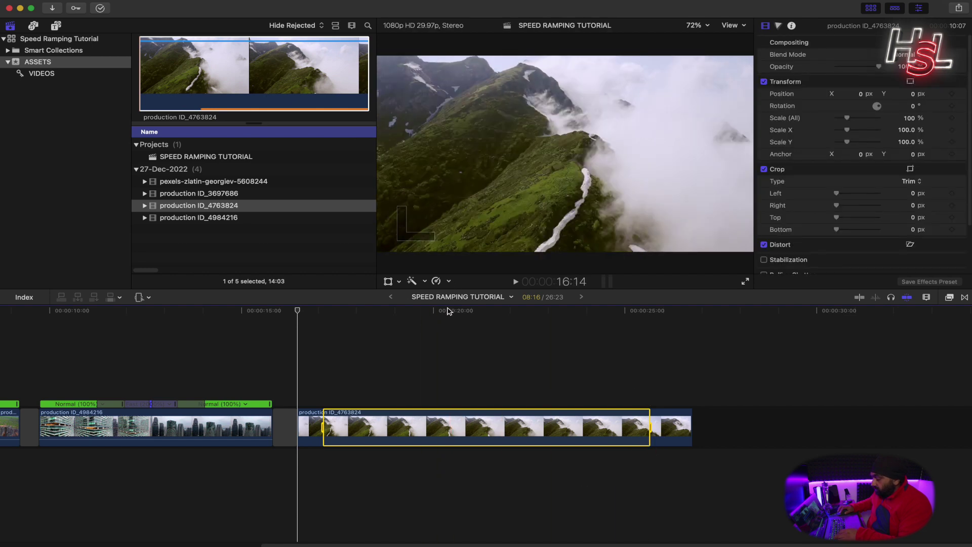
# - Retime the marked stretch of the mountain clip to Fast 20x (2000%)
pyautogui.click(450, 283)
pyautogui.moveTo(467, 307)
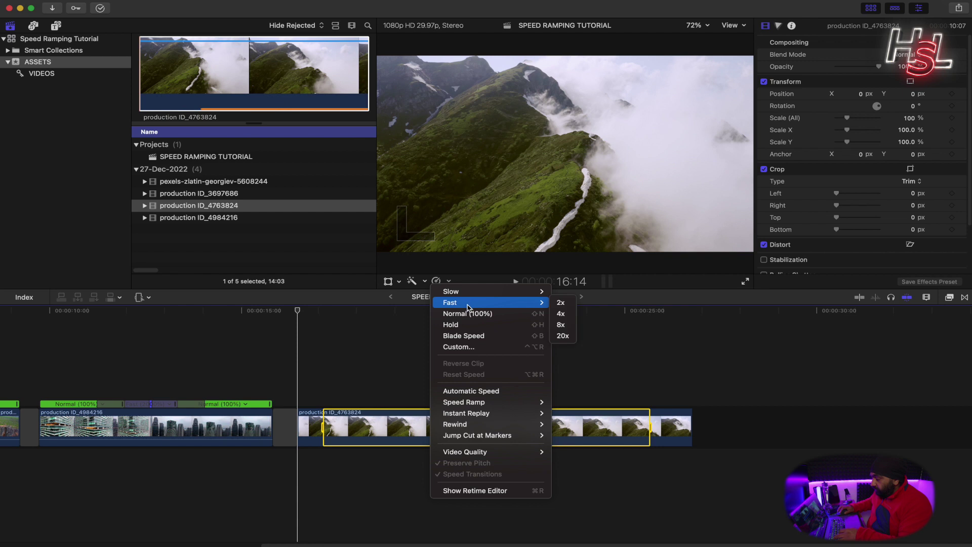
pyautogui.click(561, 336)
# - Play back the retimed section, then widen the ramps so the Normal (100%) section starts later
pyautogui.press('super+equal')
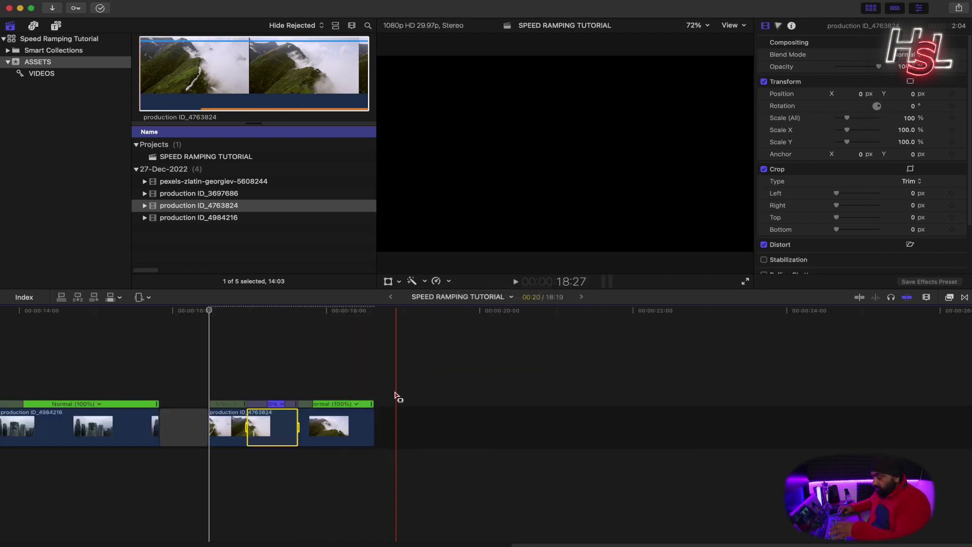
pyautogui.press('super+equal')
pyautogui.press('super+equal')
pyautogui.press('h')
pyautogui.moveTo(460, 353); pyautogui.dragTo(327, 358)
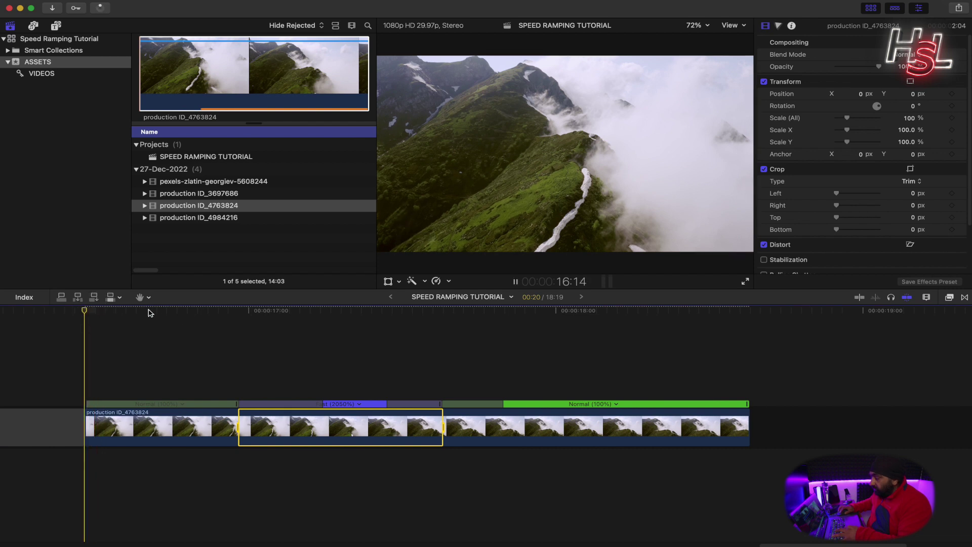
pyautogui.press('space')
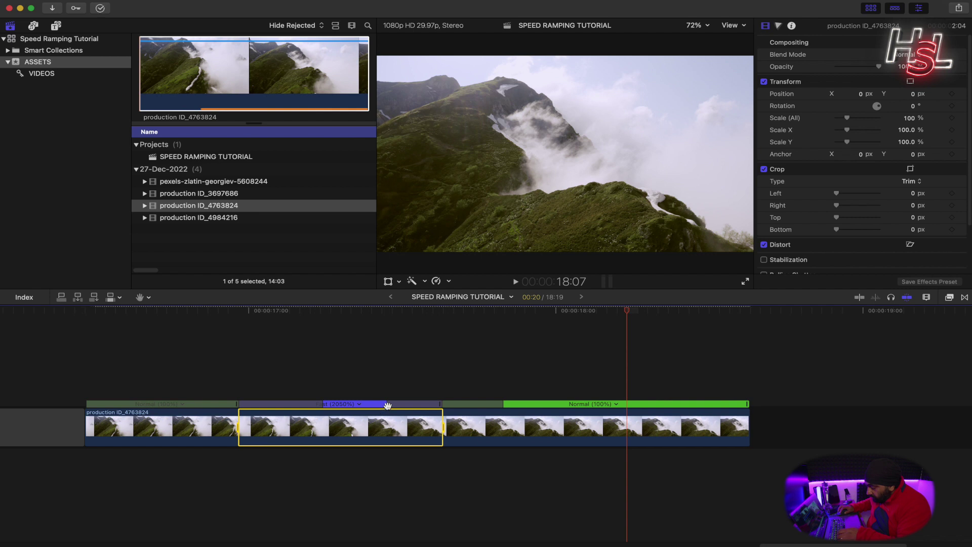
pyautogui.moveTo(389, 404)
pyautogui.mouseDown()
pyautogui.moveTo(315, 404)
pyautogui.moveTo(347, 404)
pyautogui.mouseUp()
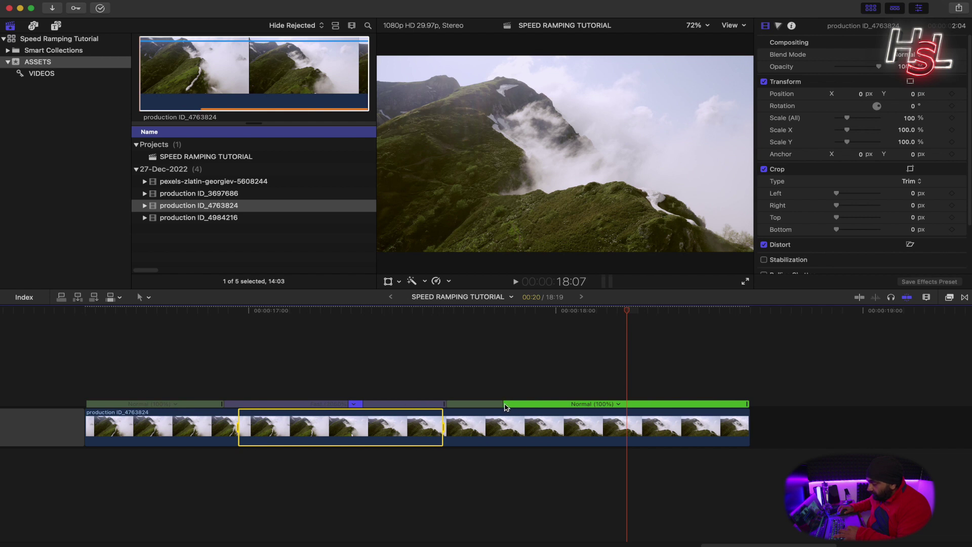
pyautogui.moveTo(503, 403); pyautogui.dragTo(584, 404)
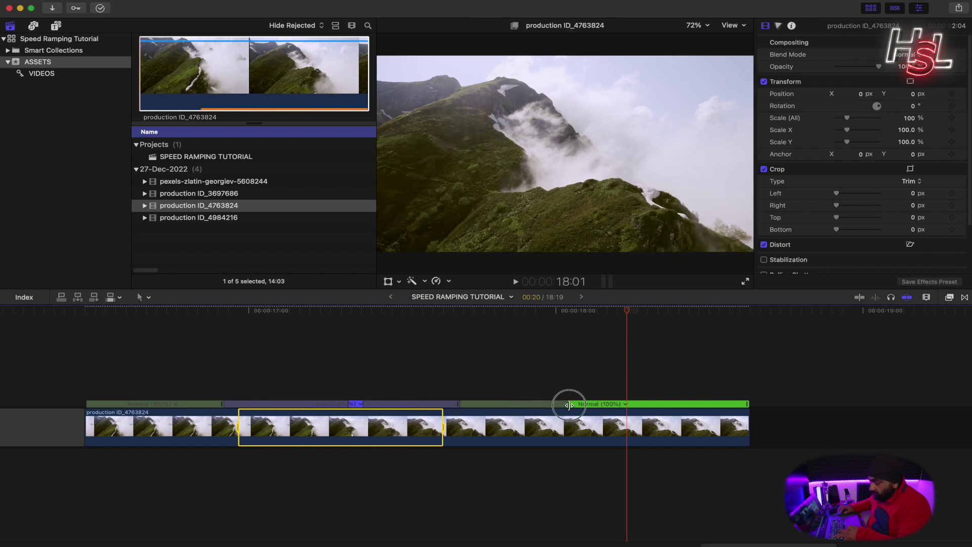
pyautogui.click(260, 343)
pyautogui.press('Up')
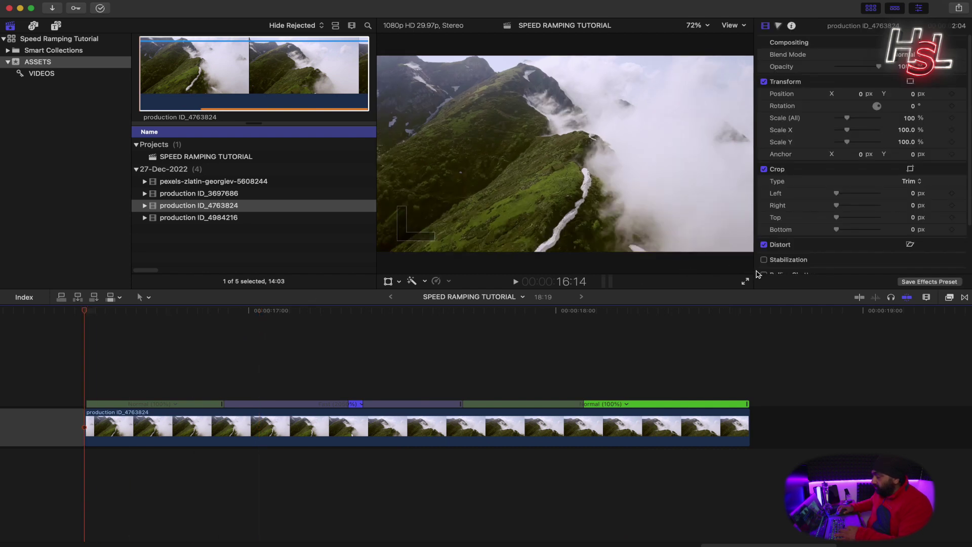
pyautogui.click(747, 282)
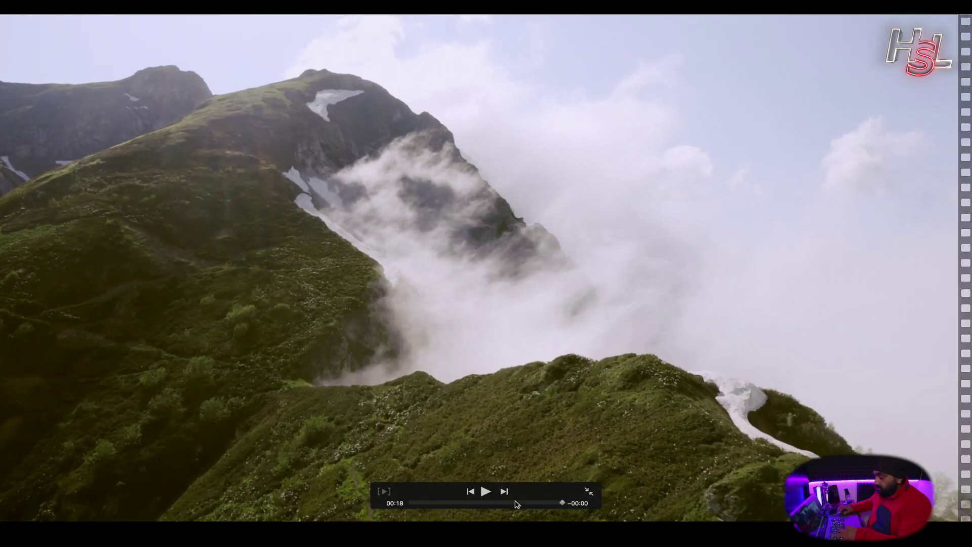
pyautogui.press('Escape')
pyautogui.click(99, 308)
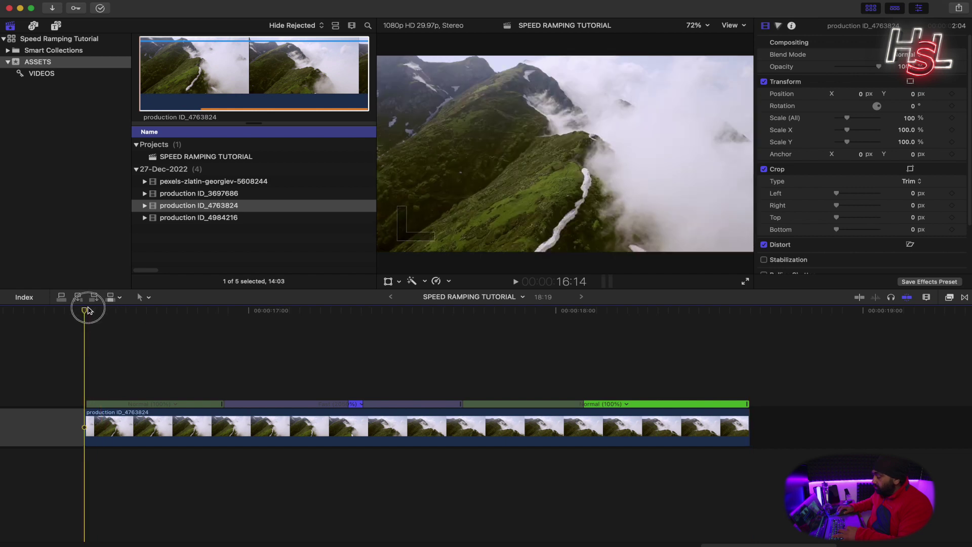
pyautogui.click(745, 283)
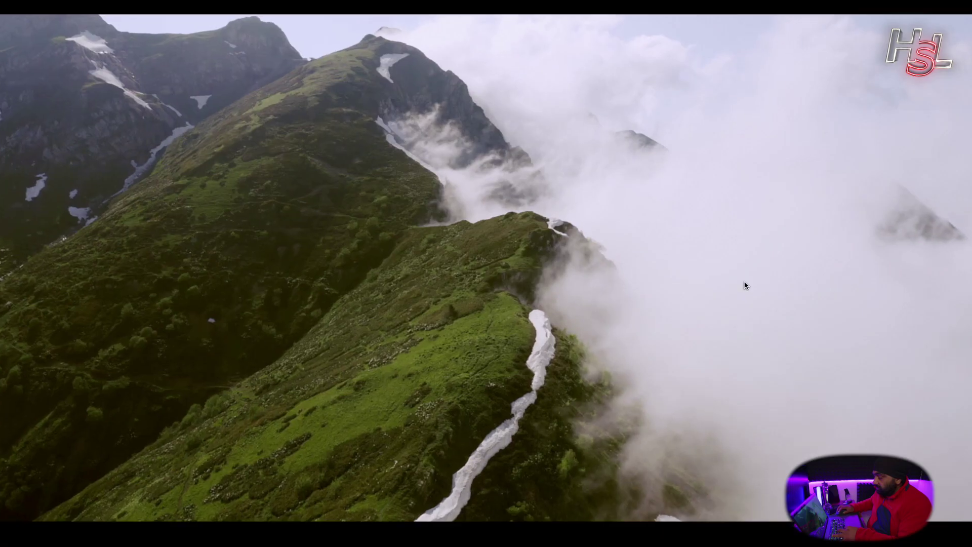
pyautogui.press('space')
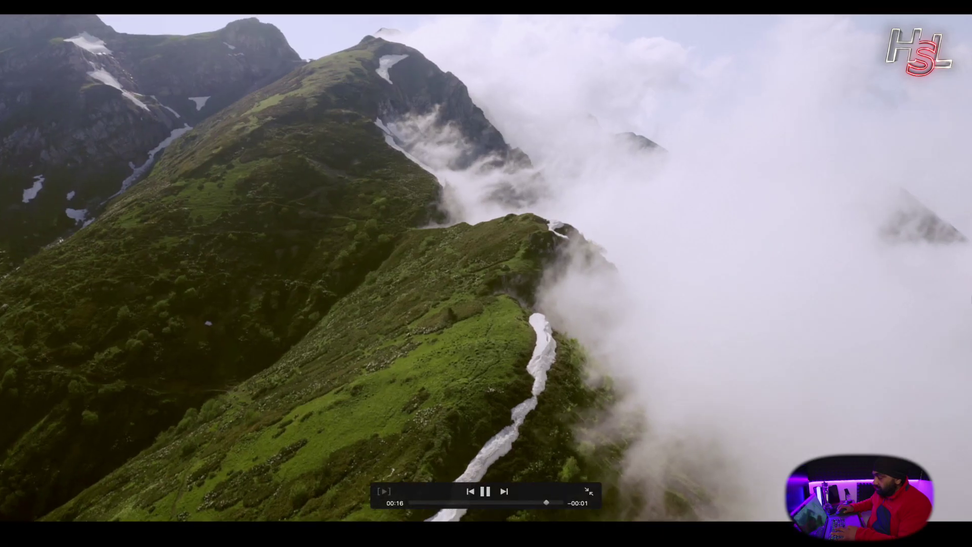